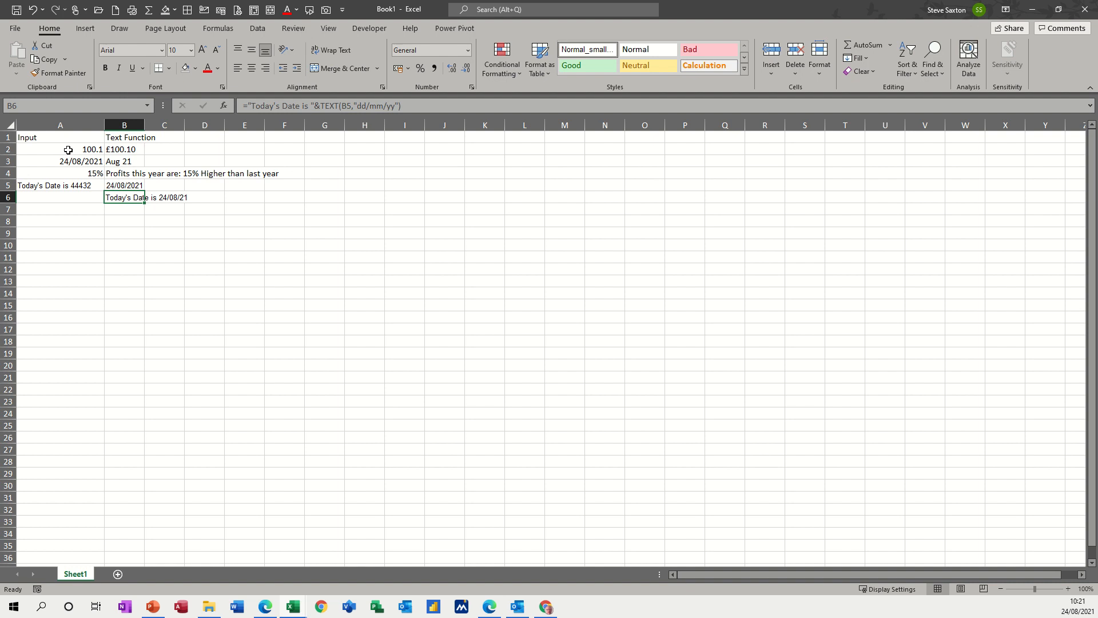
Examine the sample inputs in A2:A5 and the TEXT formulas in B2:B4 and B6, including the plain date concatenation in A5.
left_click(69, 150)
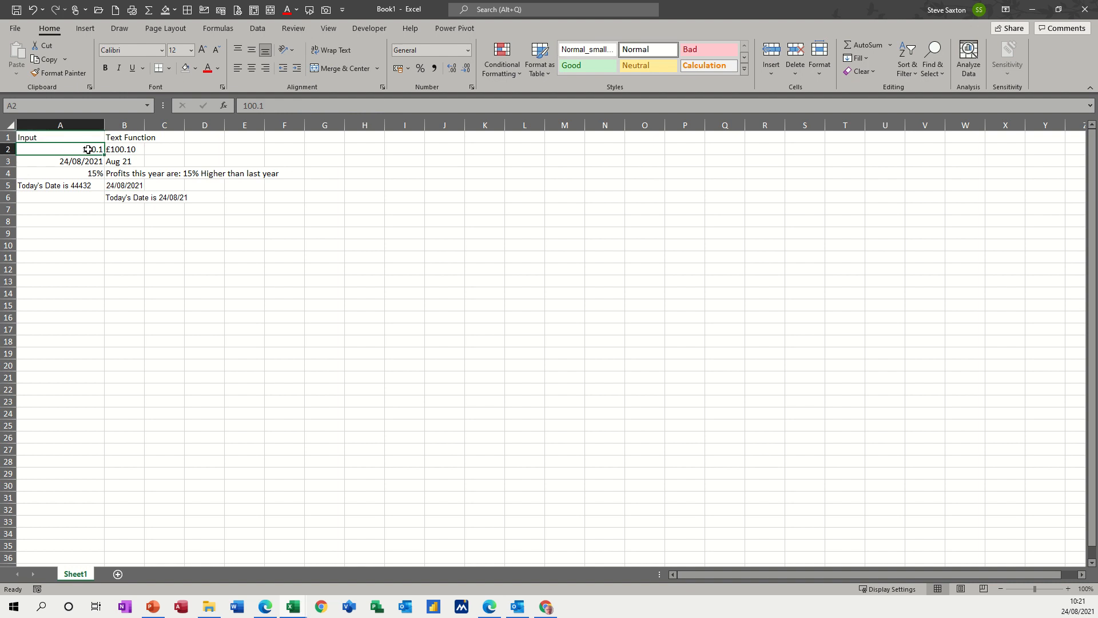
left_click(129, 150)
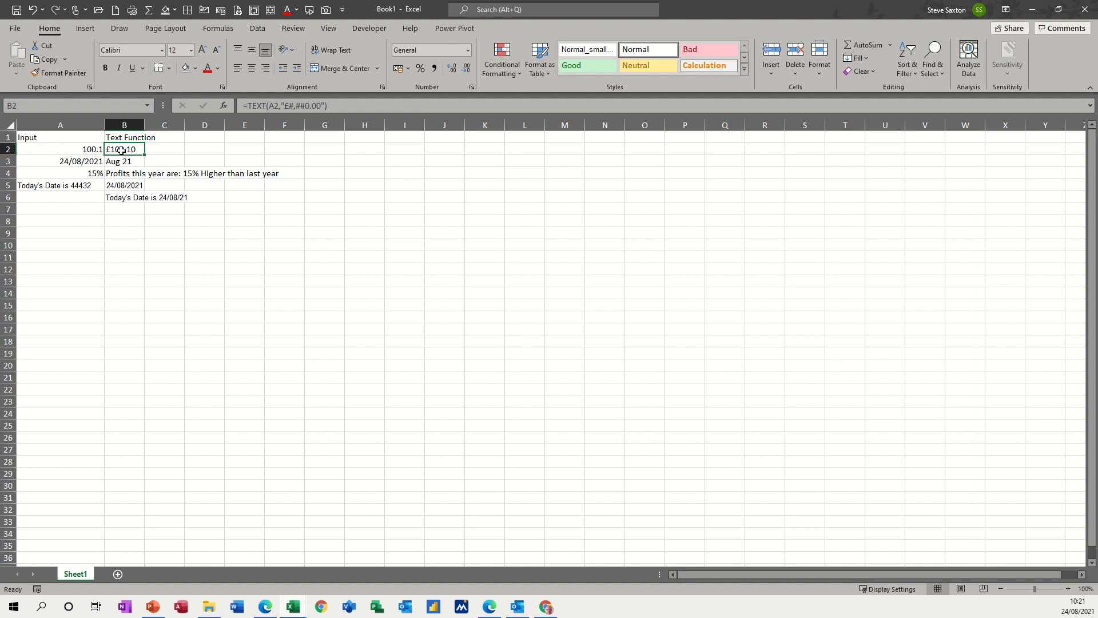
left_click(64, 163)
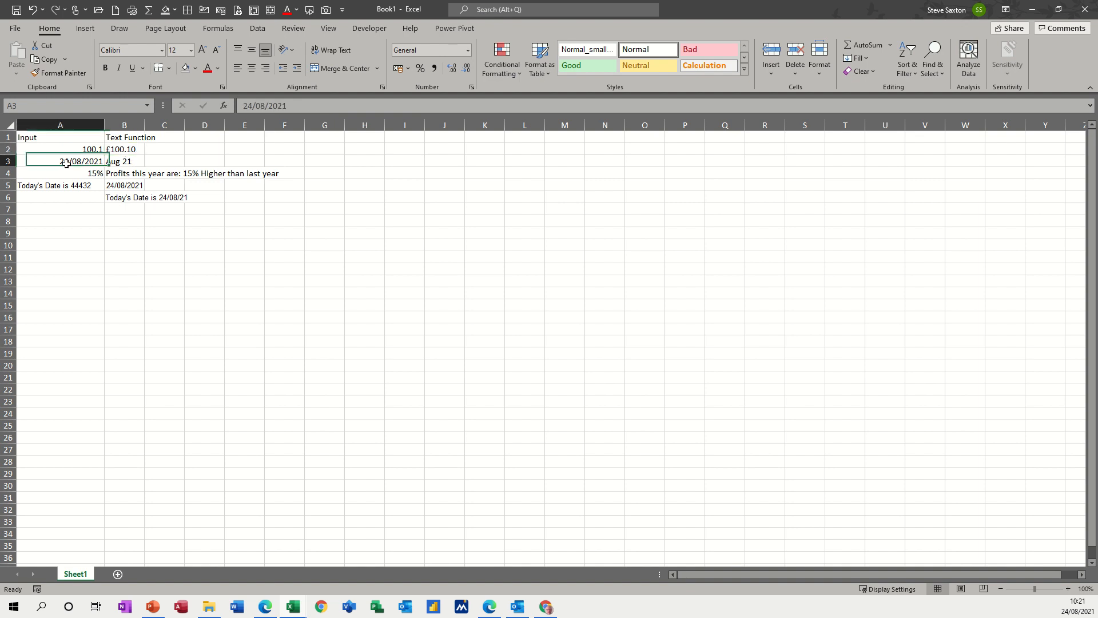
left_click(122, 162)
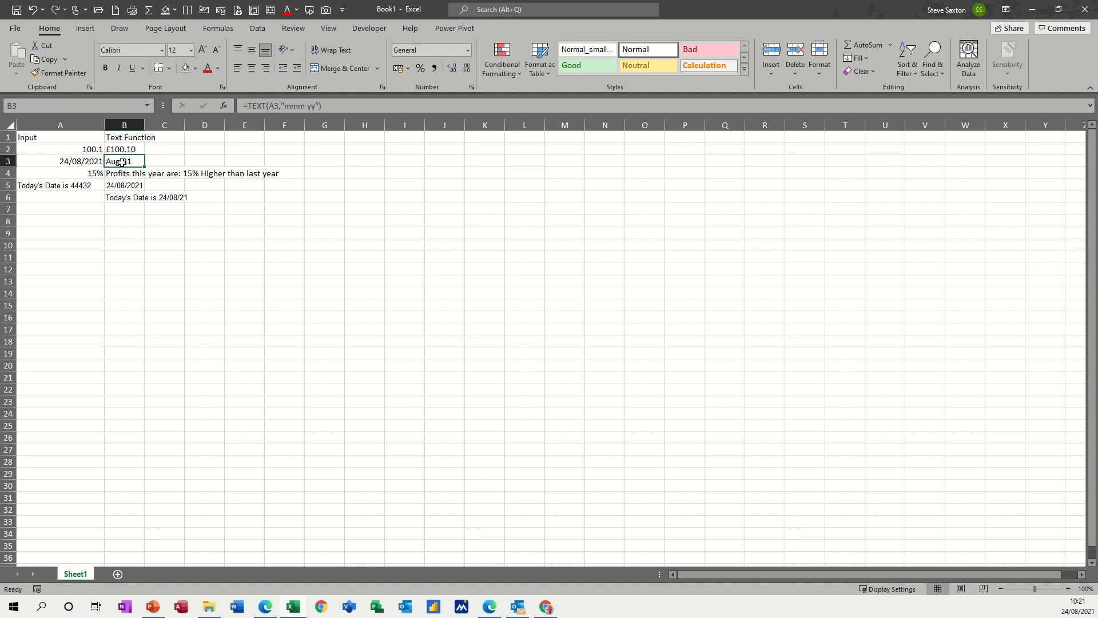
left_click(56, 174)
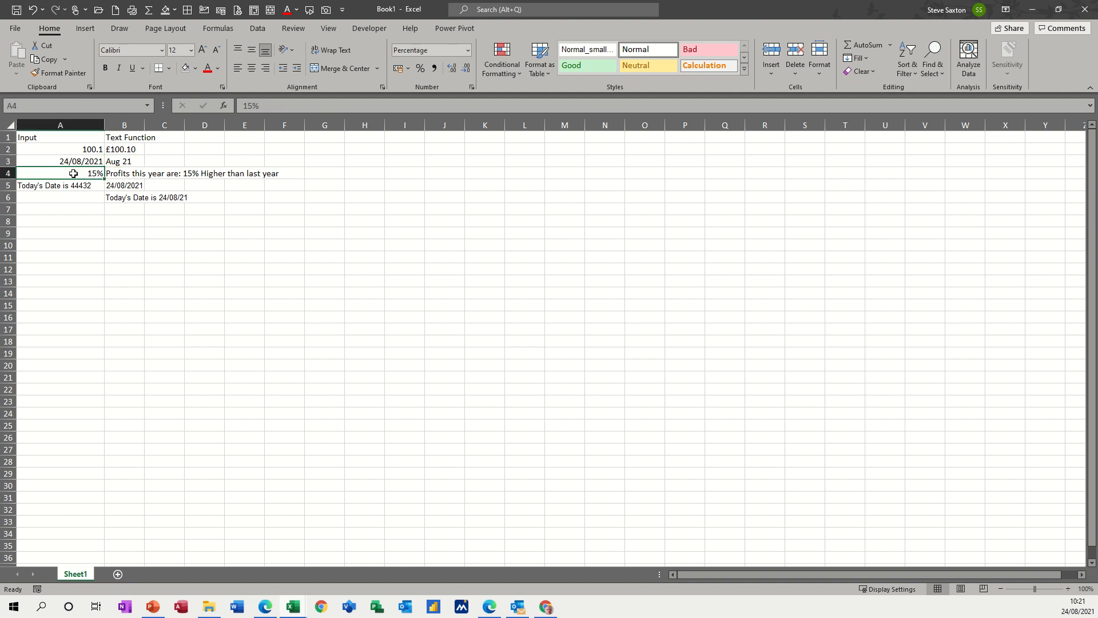
left_click(121, 173)
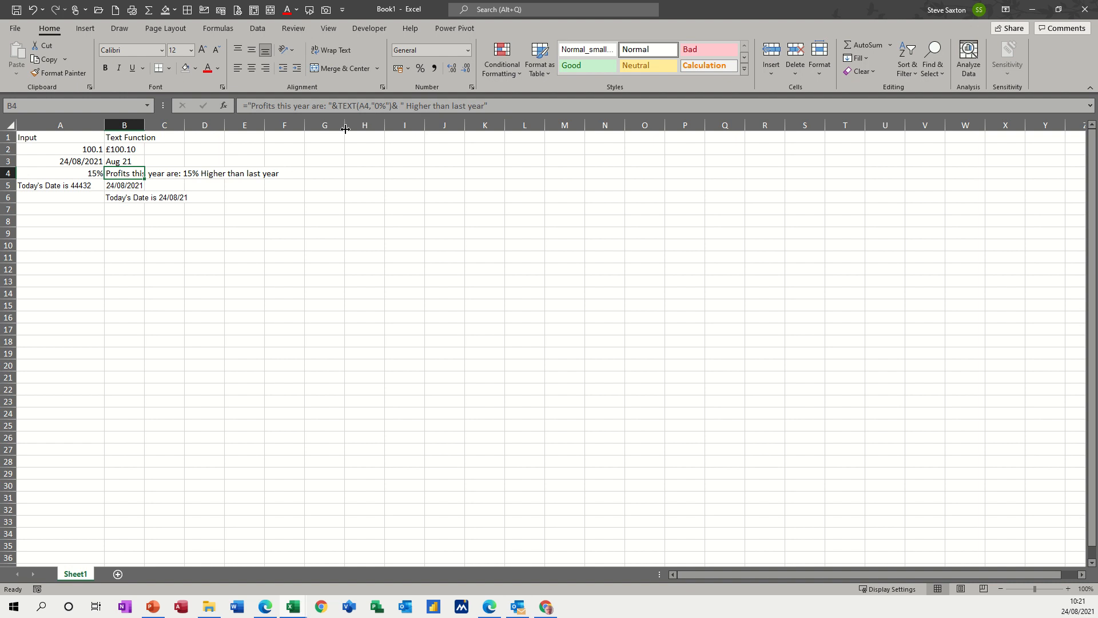
left_click(41, 188)
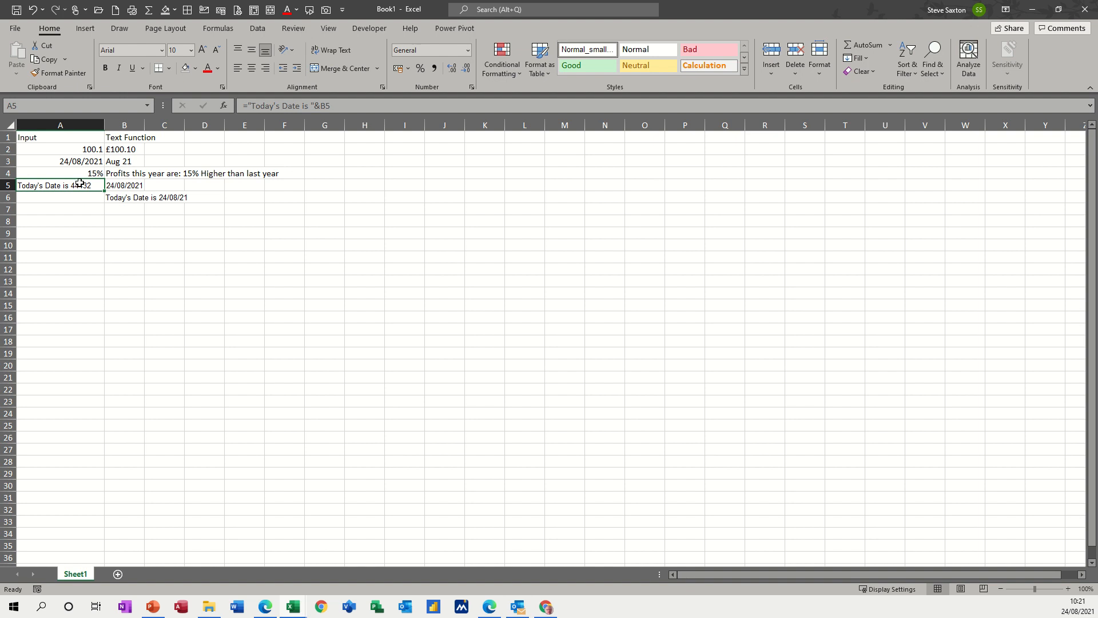
left_click(117, 196)
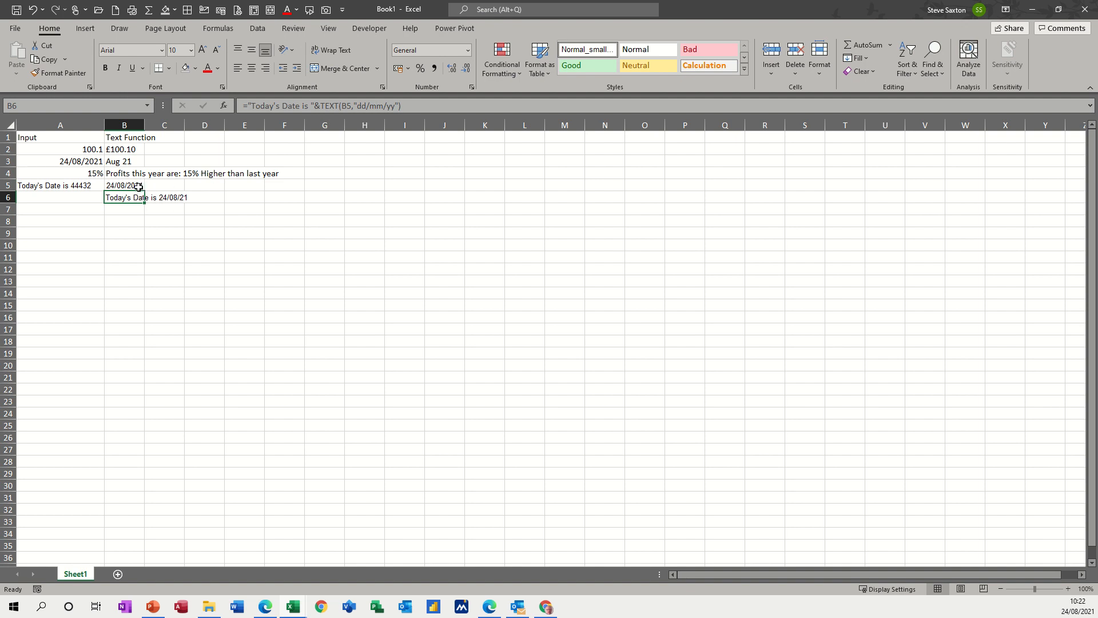
Copy the Input and Text Function headers to H1:I1 and enter 100.1 in H2.
left_click_drag(78, 141, 403, 137)
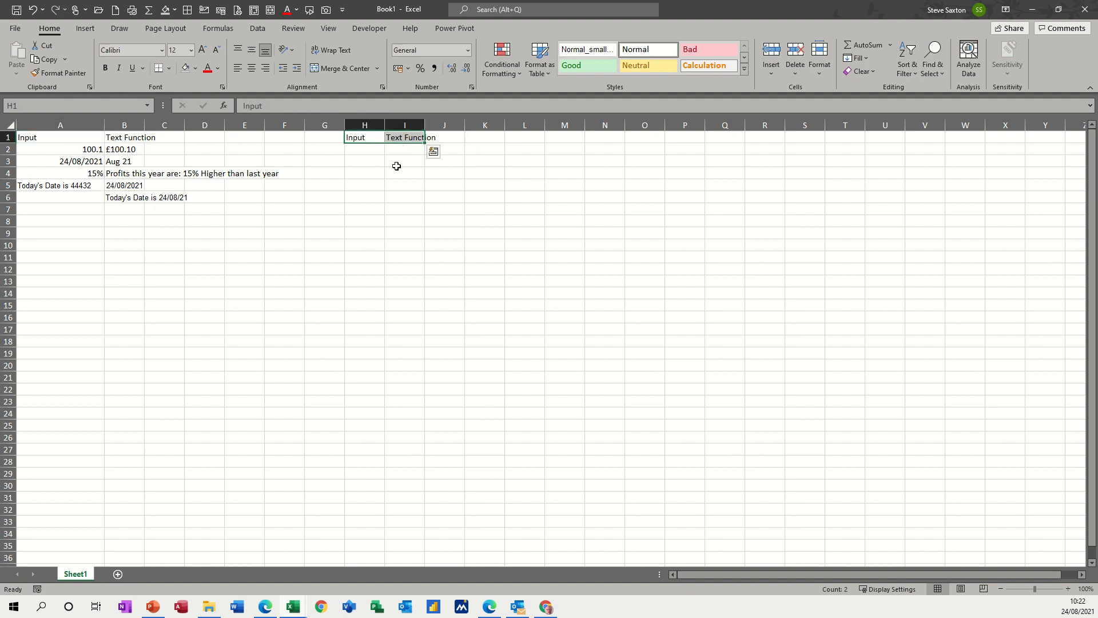
left_click(362, 149)
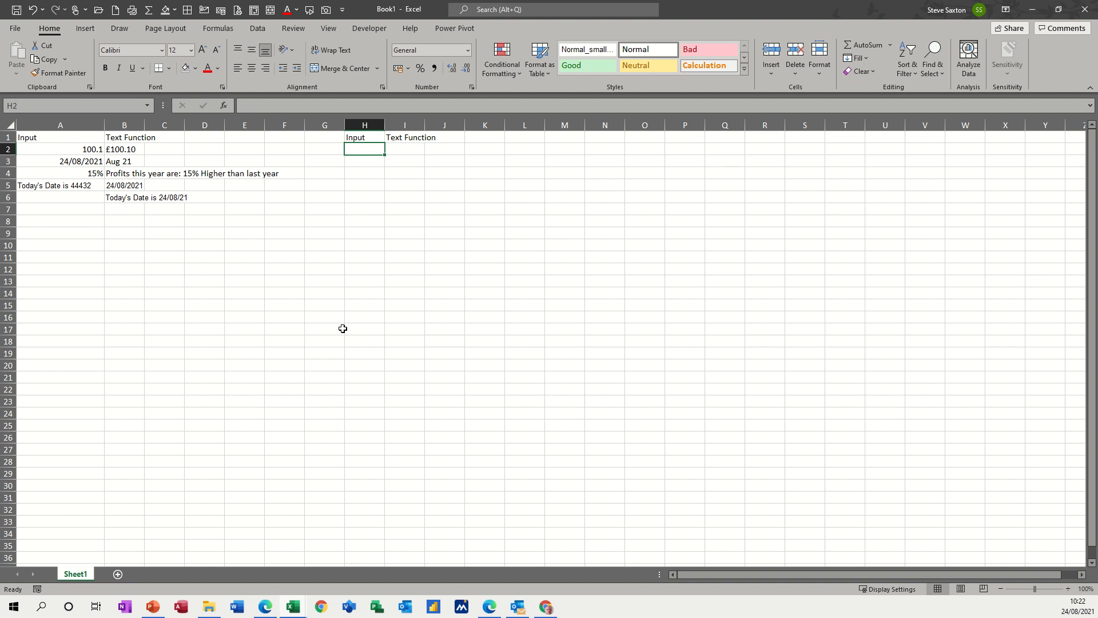
type("100")
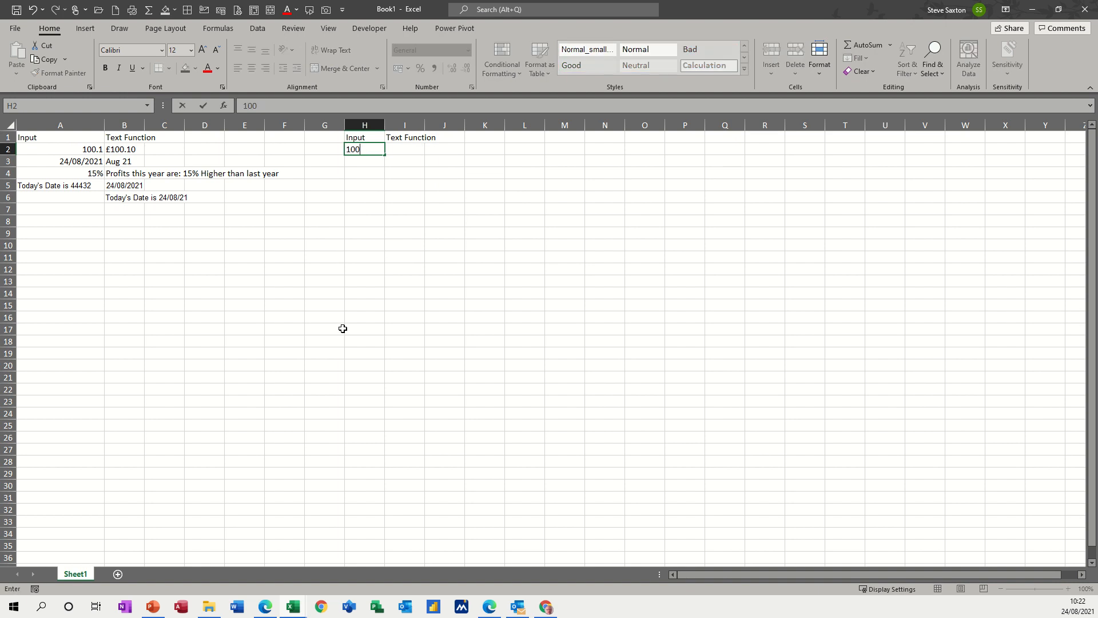
type(".1")
key("Tab")
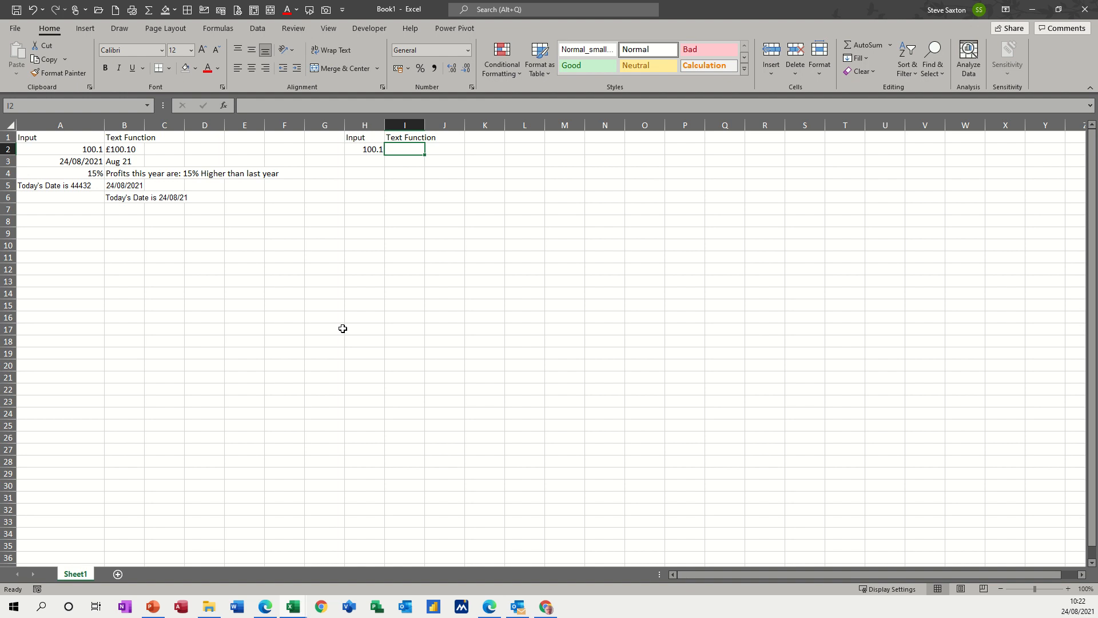
Enter =TEXT(H2,"£#,###0") in I2 to show the amount as pounds text.
type("=te")
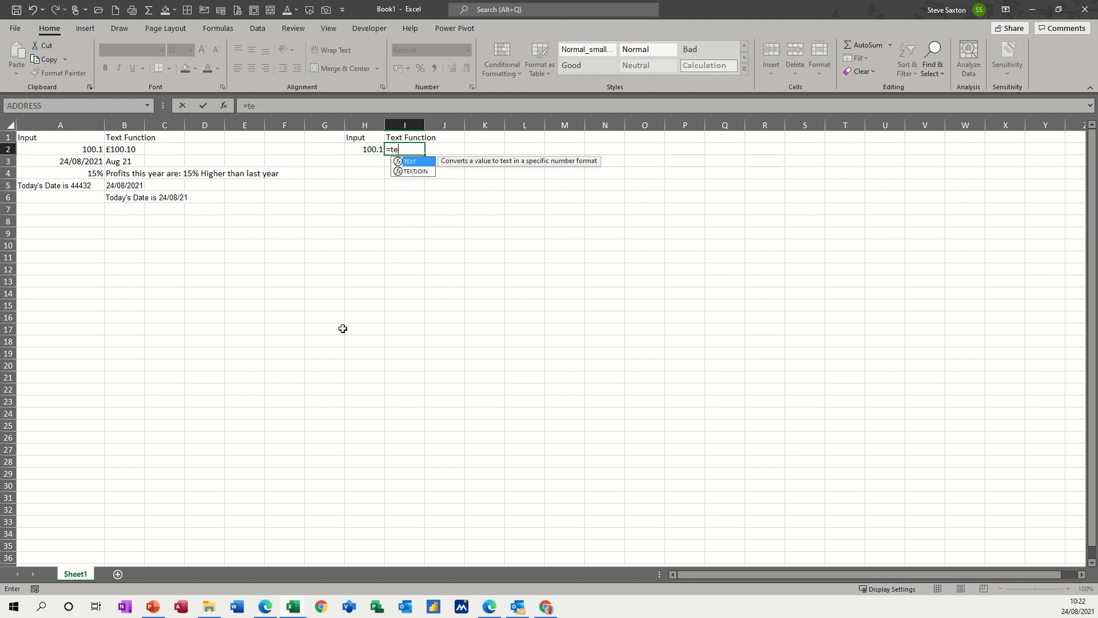
type("xt(")
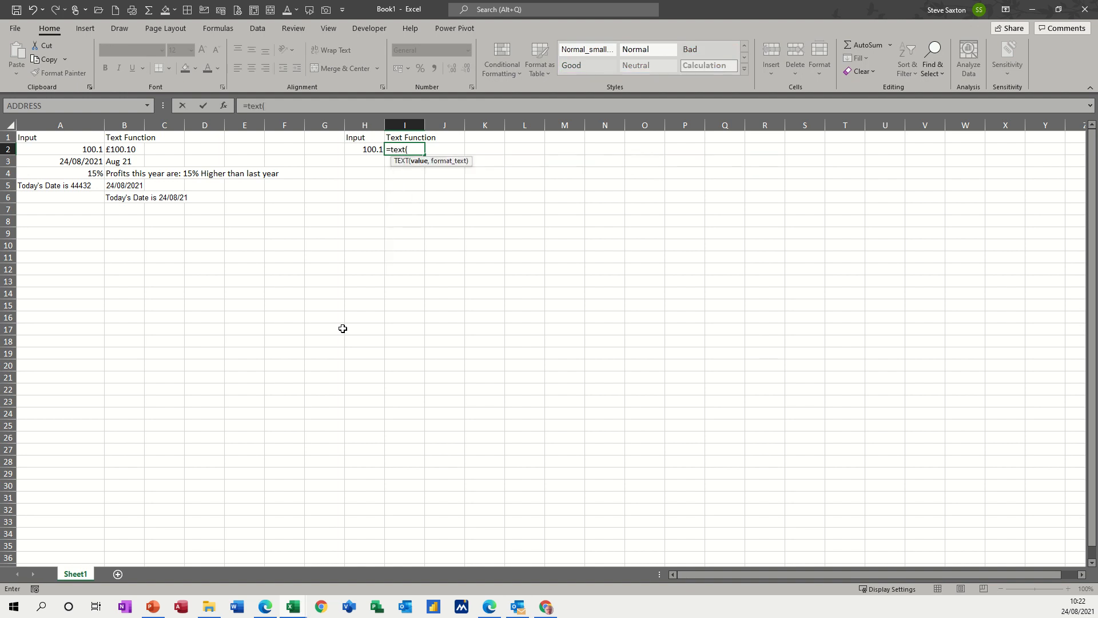
left_click(358, 149)
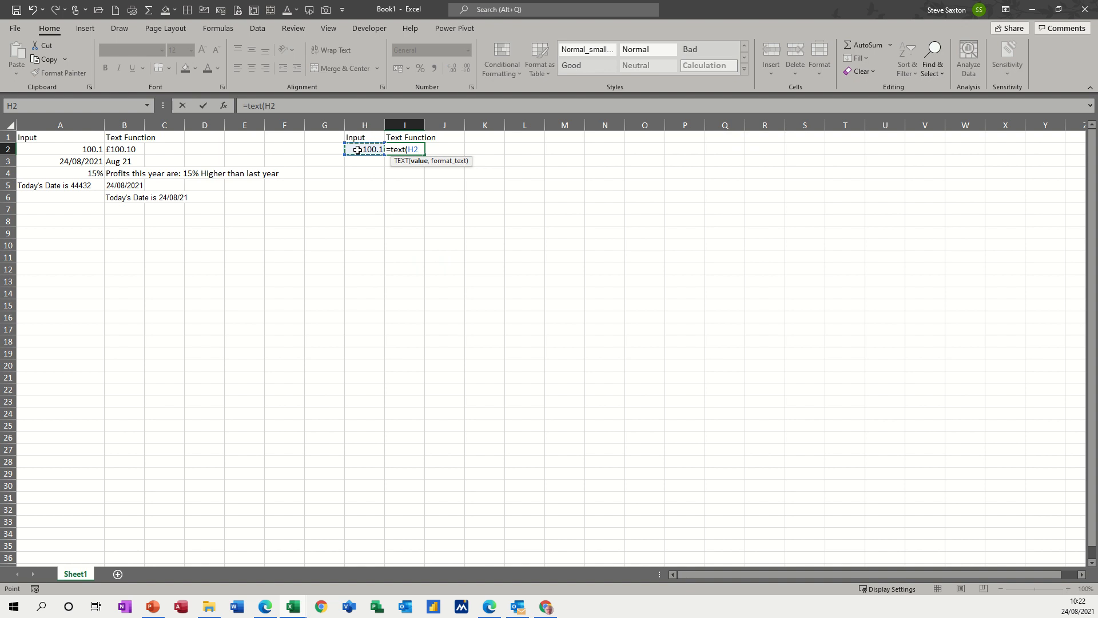
type(",\"£")
type("#,#")
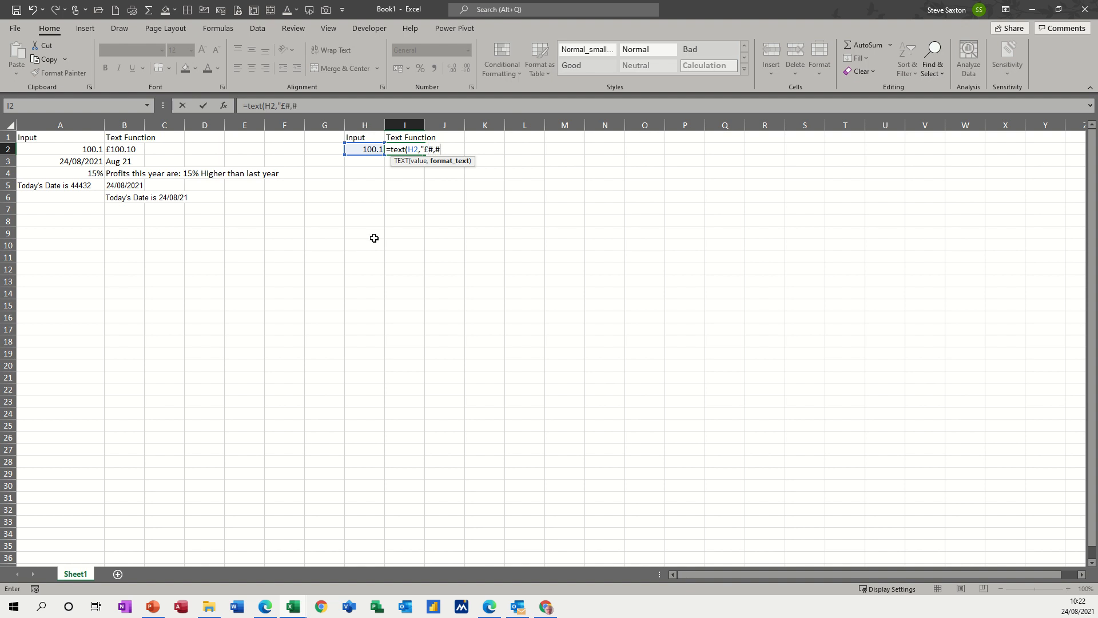
type("##0\")")
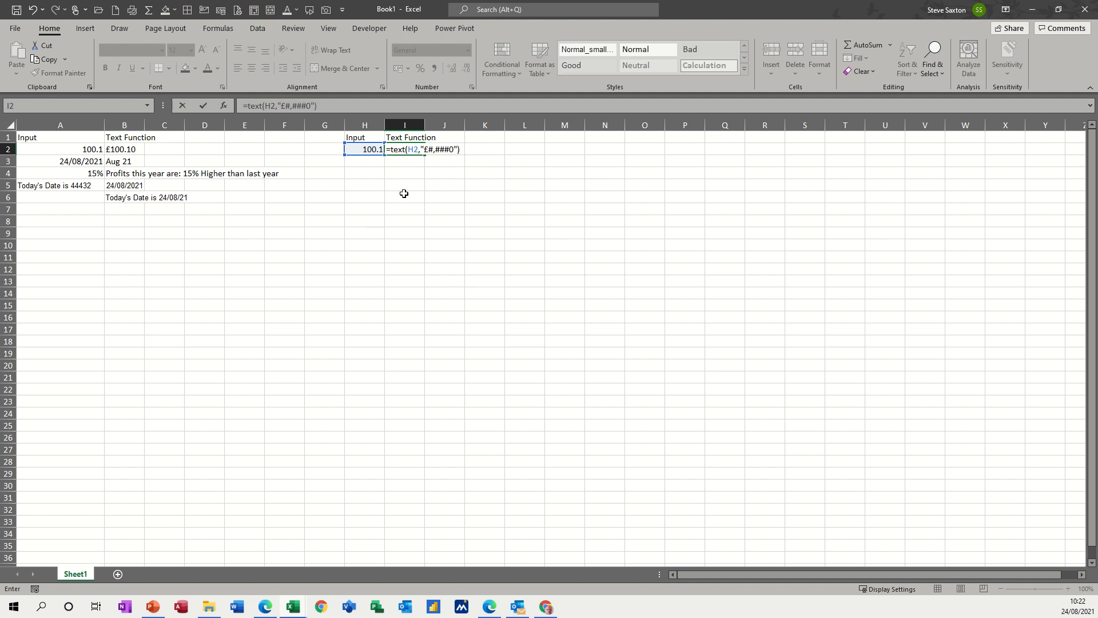
left_click(203, 107)
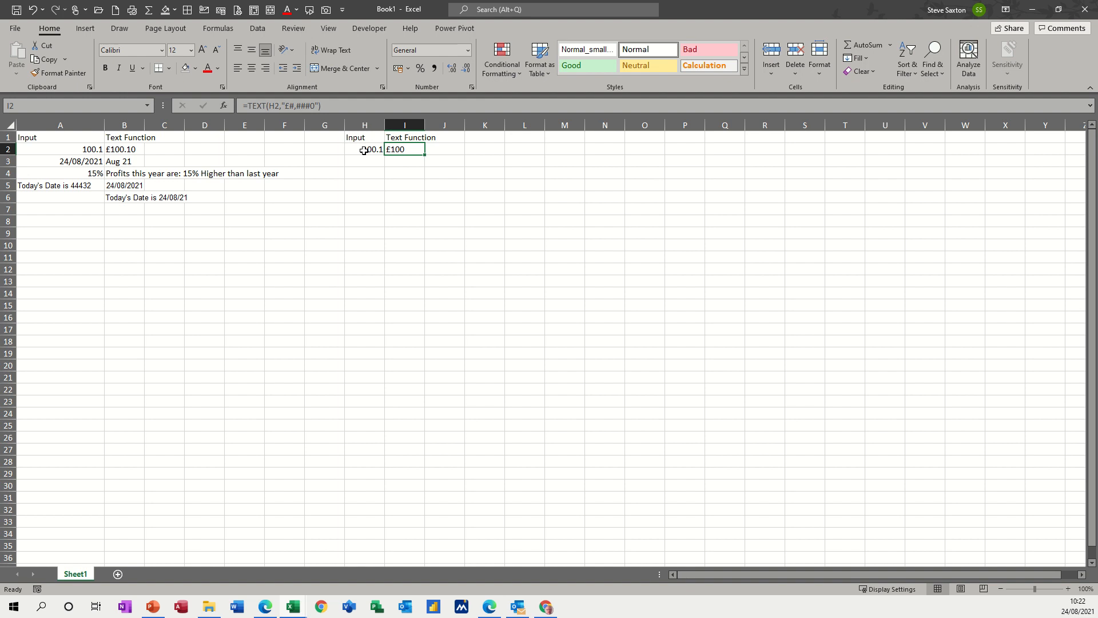
Add two decimal places to the I2 format so the formula reads =TEXT(H2,"£#,###0.00").
left_click(315, 107)
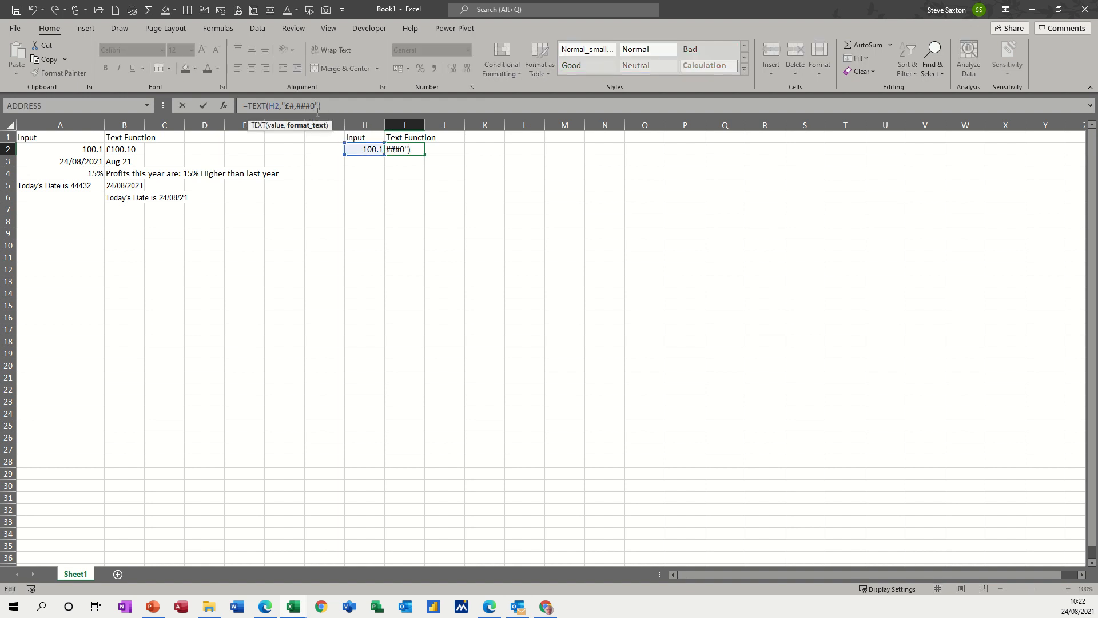
type(".00")
left_click(203, 107)
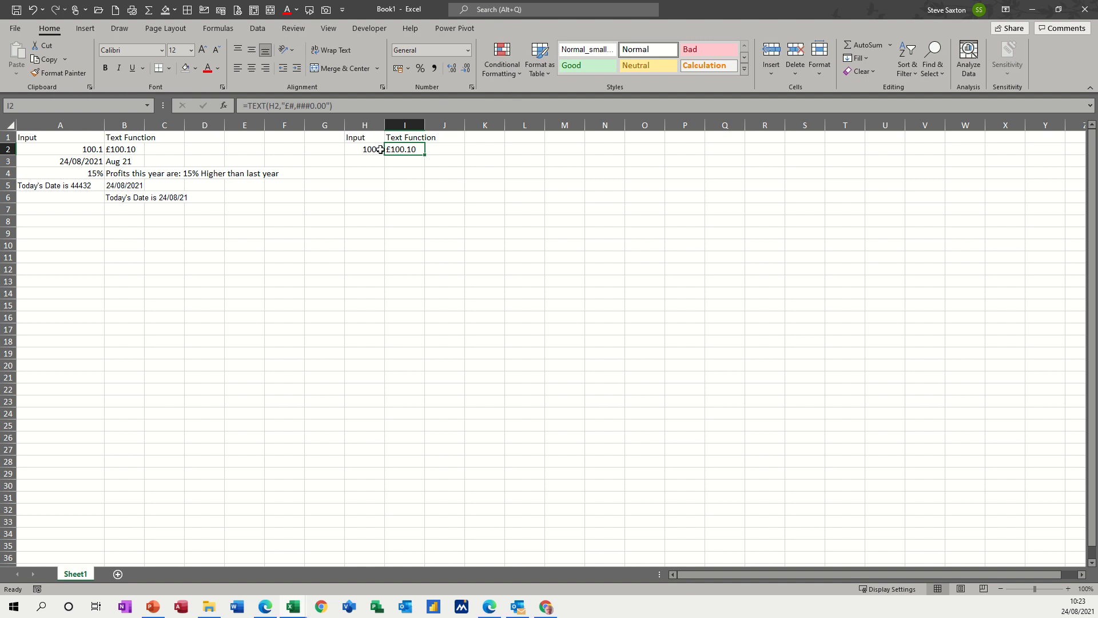
Enter today's date, 24/08/2021, as a fixed value in H3.
left_click(368, 160)
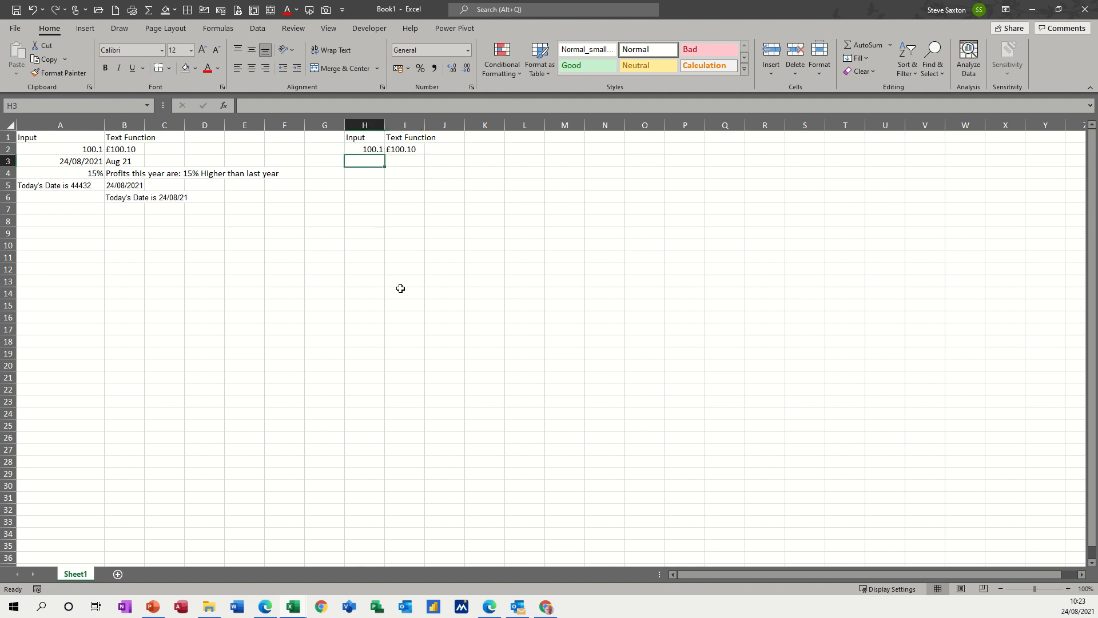
key("ctrl+semicolon")
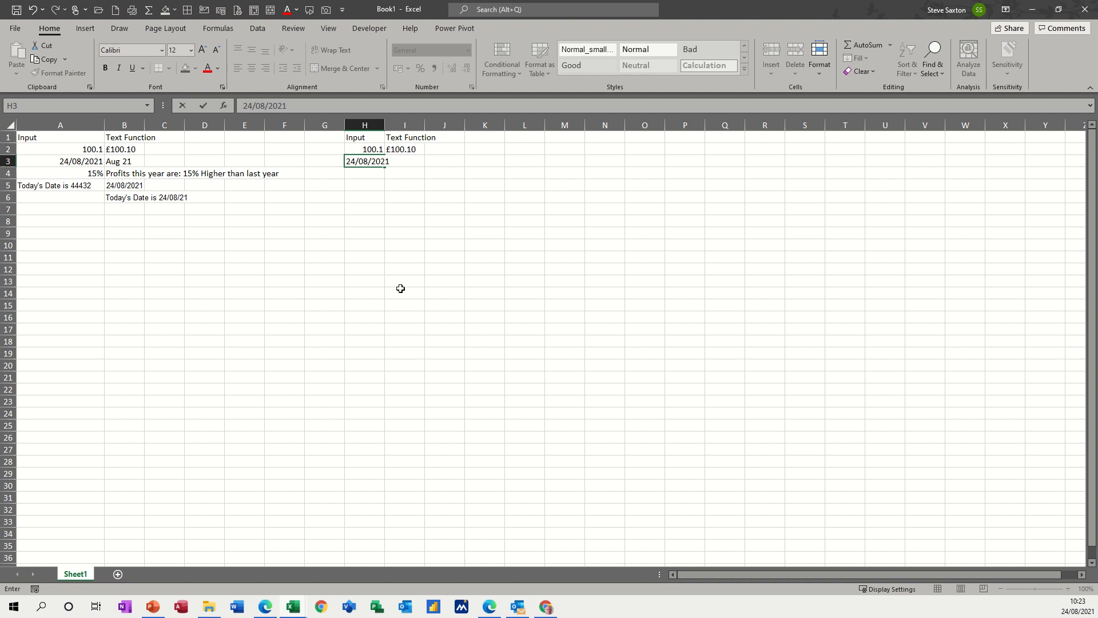
left_click(408, 232)
Enter =TEXT(H3,"mmm- yy") in I3 to show the date as month and year text.
left_click(413, 162)
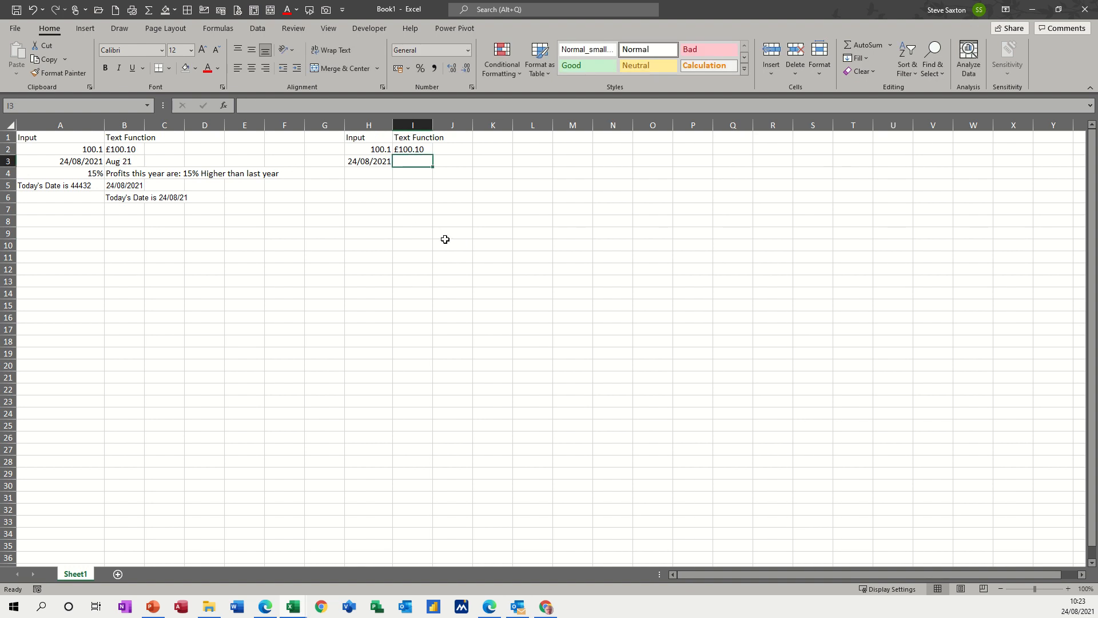
type("=te")
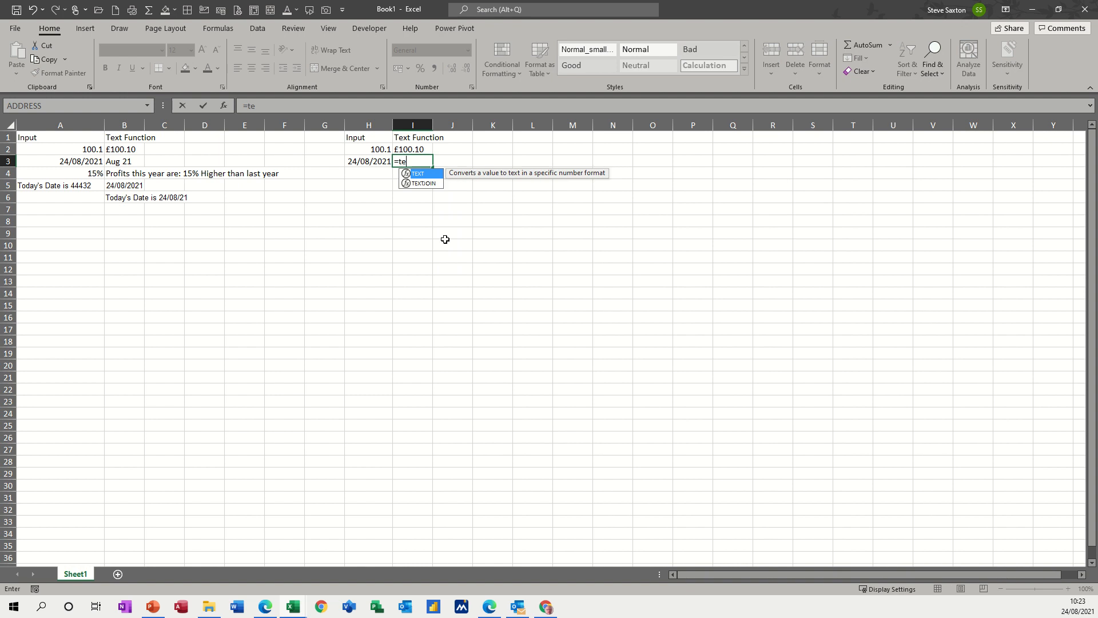
type("xt(")
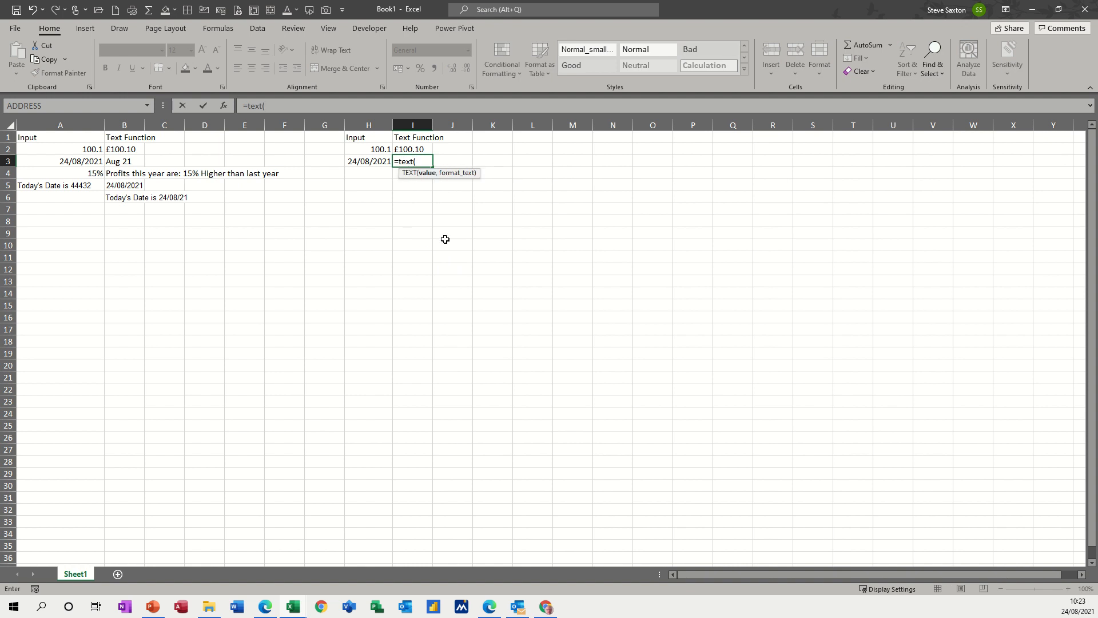
left_click(365, 161)
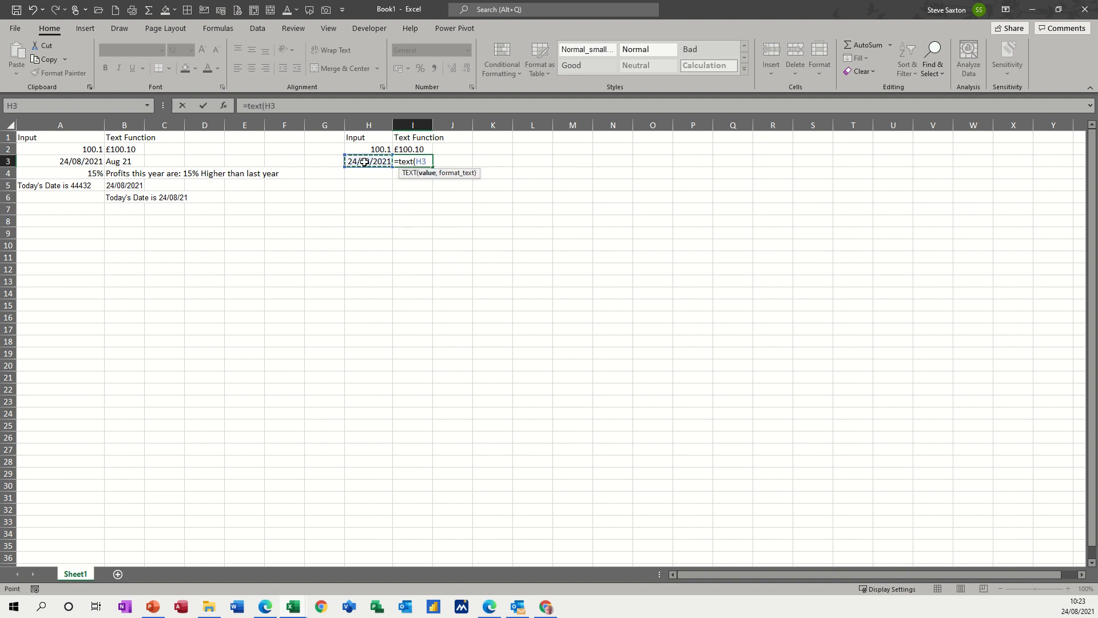
type(",\"mmm")
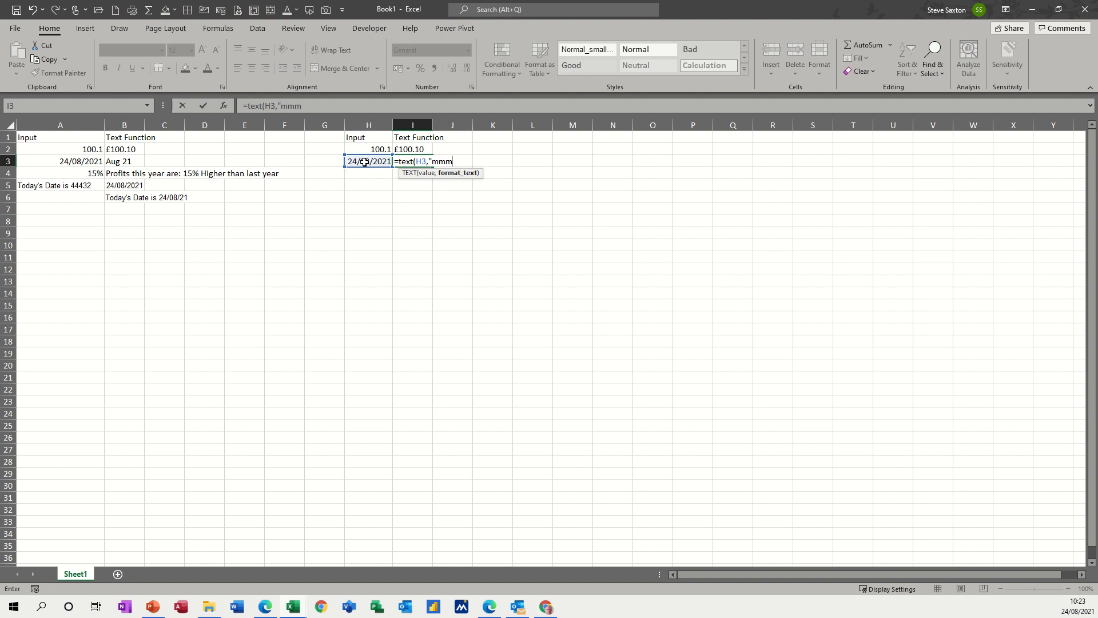
type("- yy\")")
left_click(204, 107)
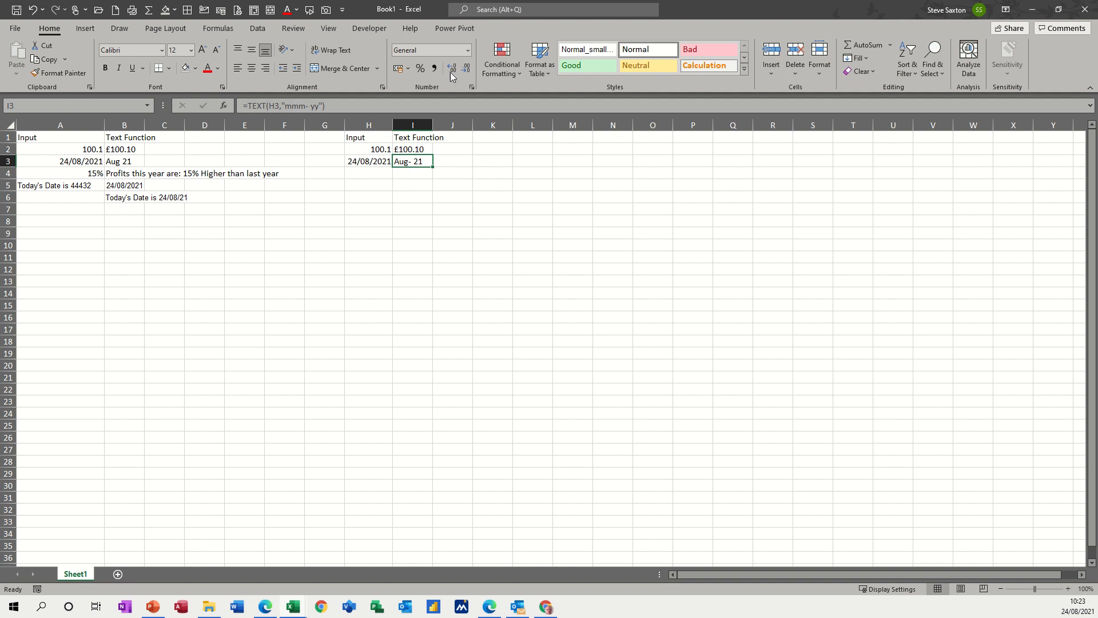
Enter 15% as the input value in H4.
left_click(365, 174)
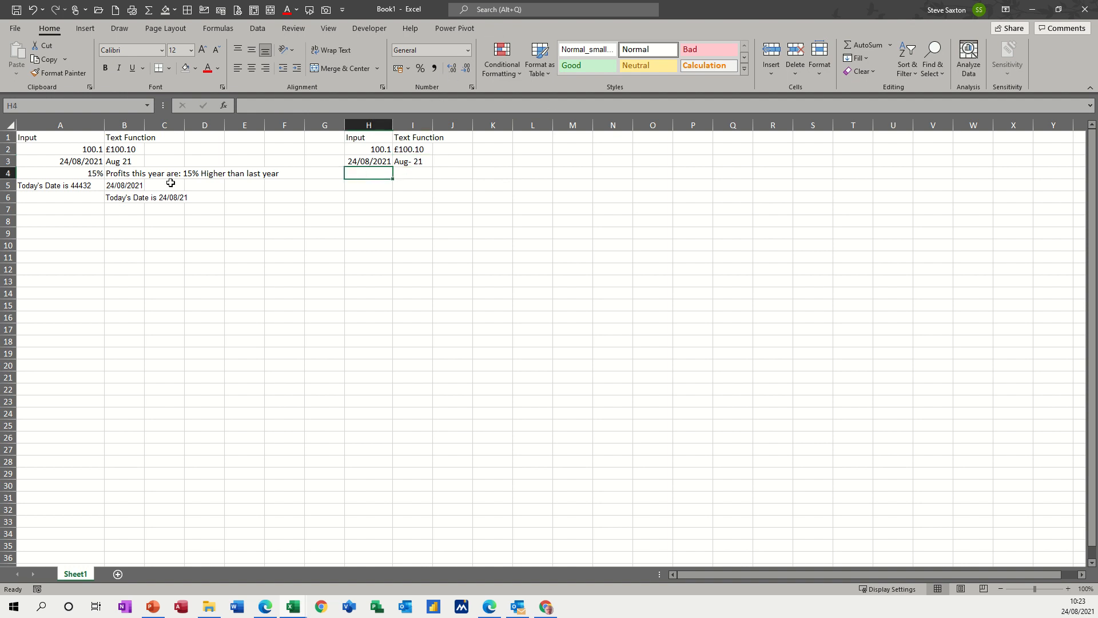
type("1")
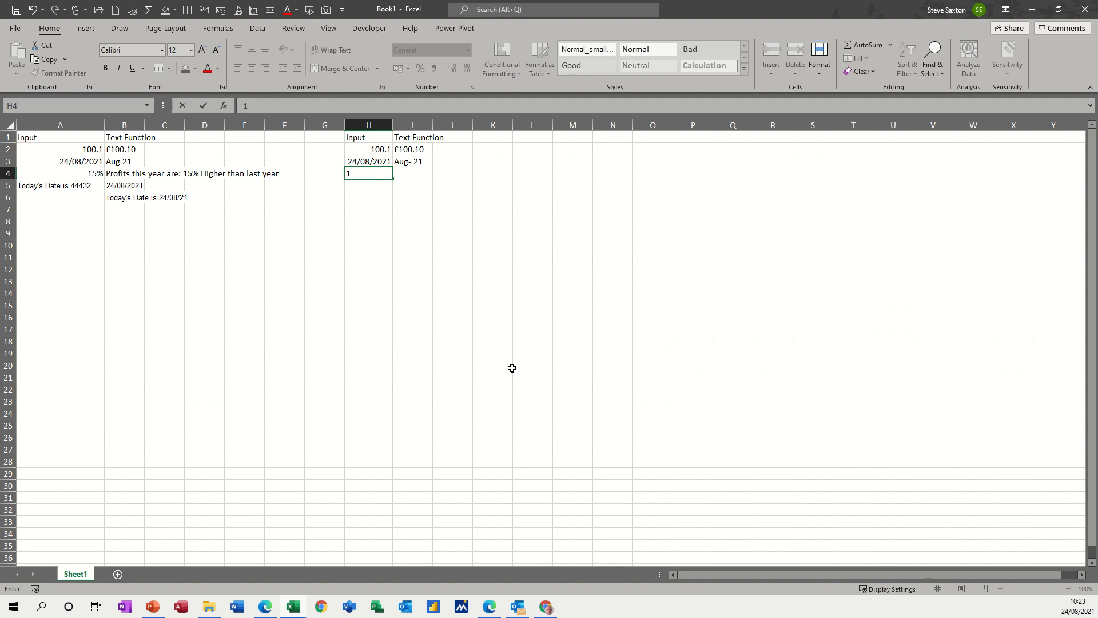
type("5%")
left_click(358, 207)
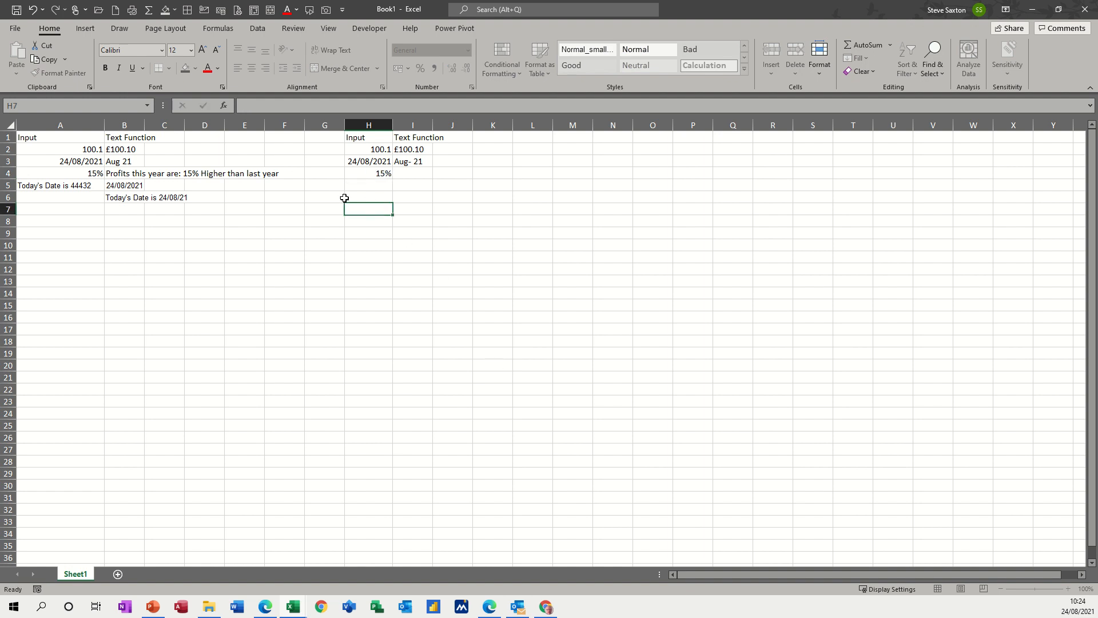
Enter =" Profits this year: "&A4 in I4 to join the sentence text with the unformatted percentage, using the B4 formula as reference.
left_click(126, 175)
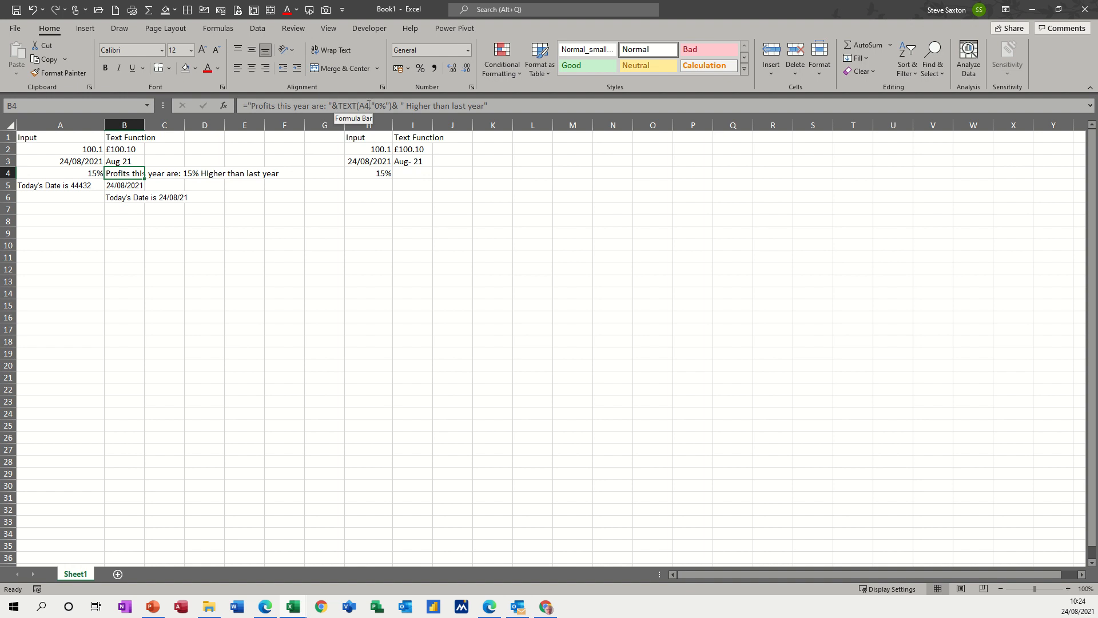
left_click(405, 175)
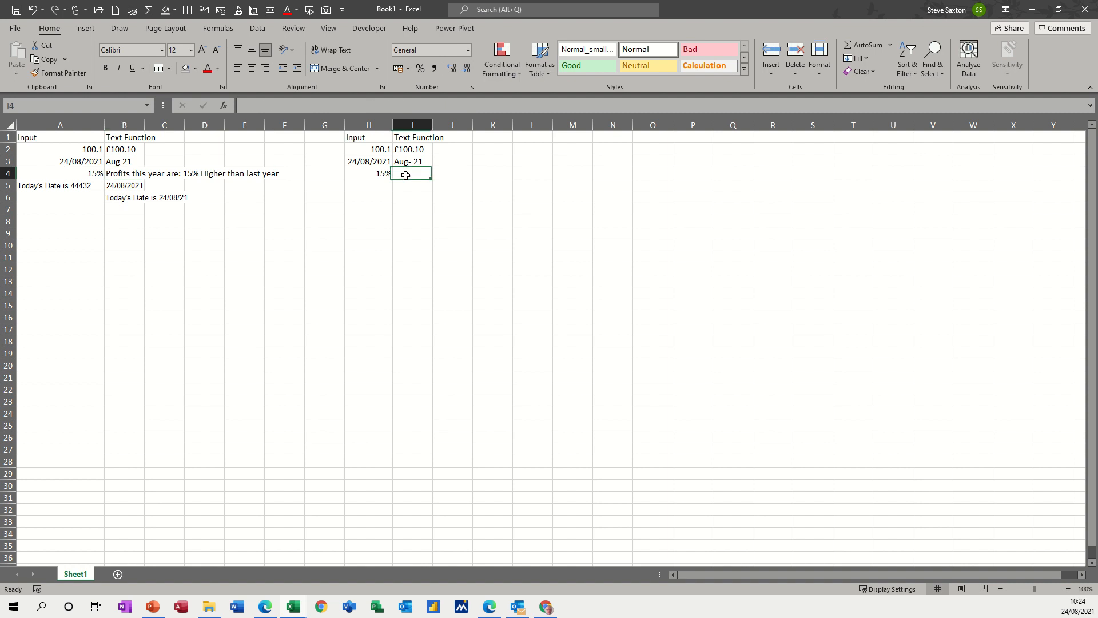
type("=")
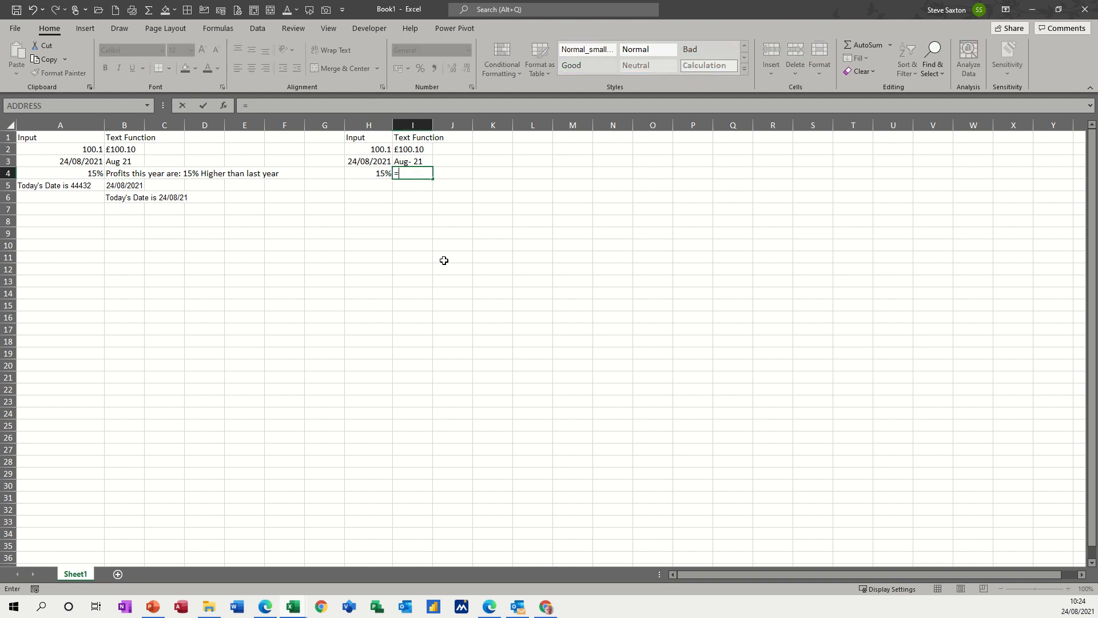
type("\" Profits this year:")
type("&")
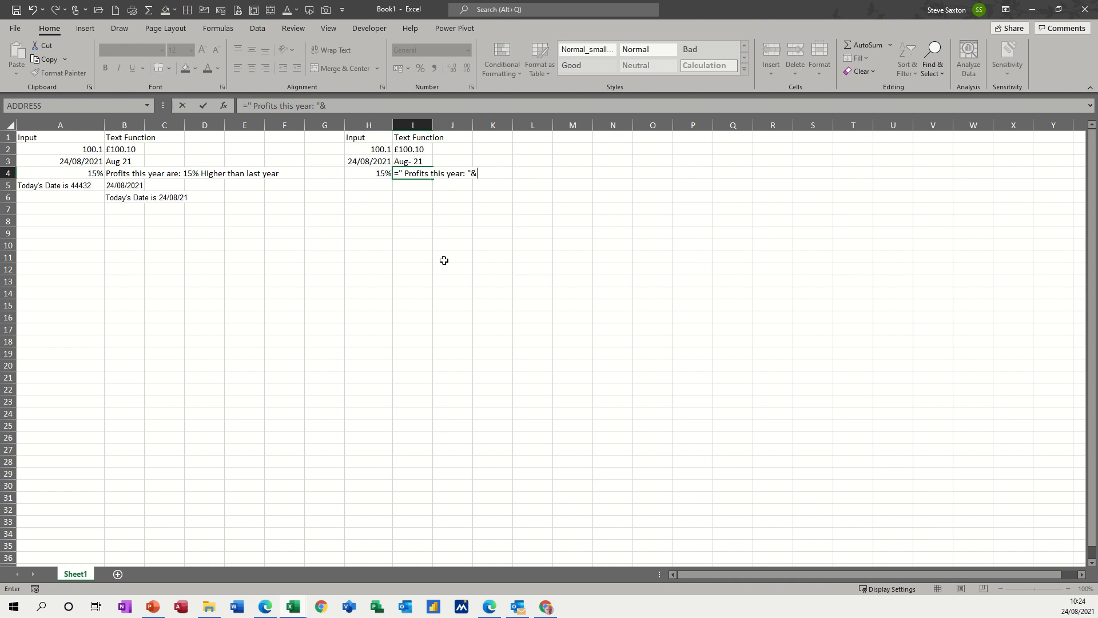
left_click(78, 174)
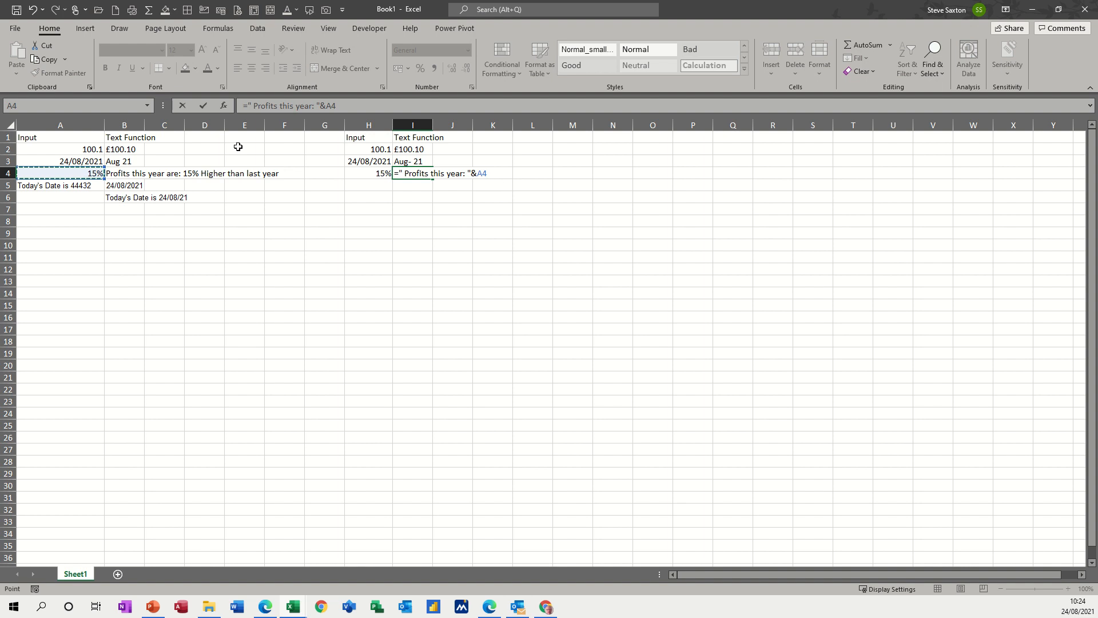
left_click(203, 105)
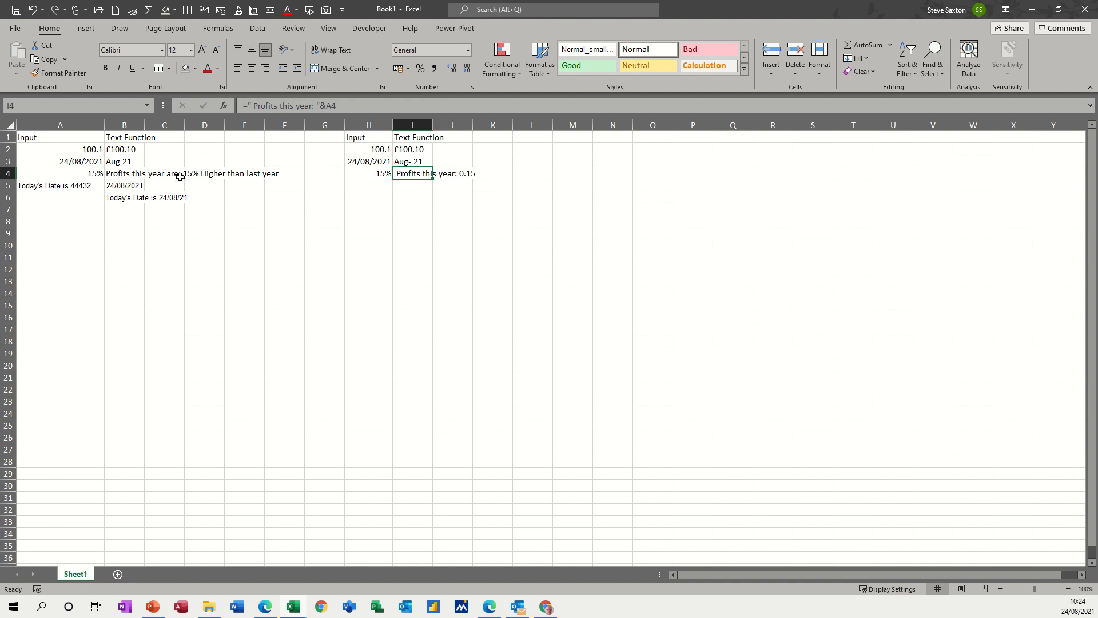
Wrap the A4 reference in the I4 formula in a TEXT function with the format "0%".
left_click(127, 172)
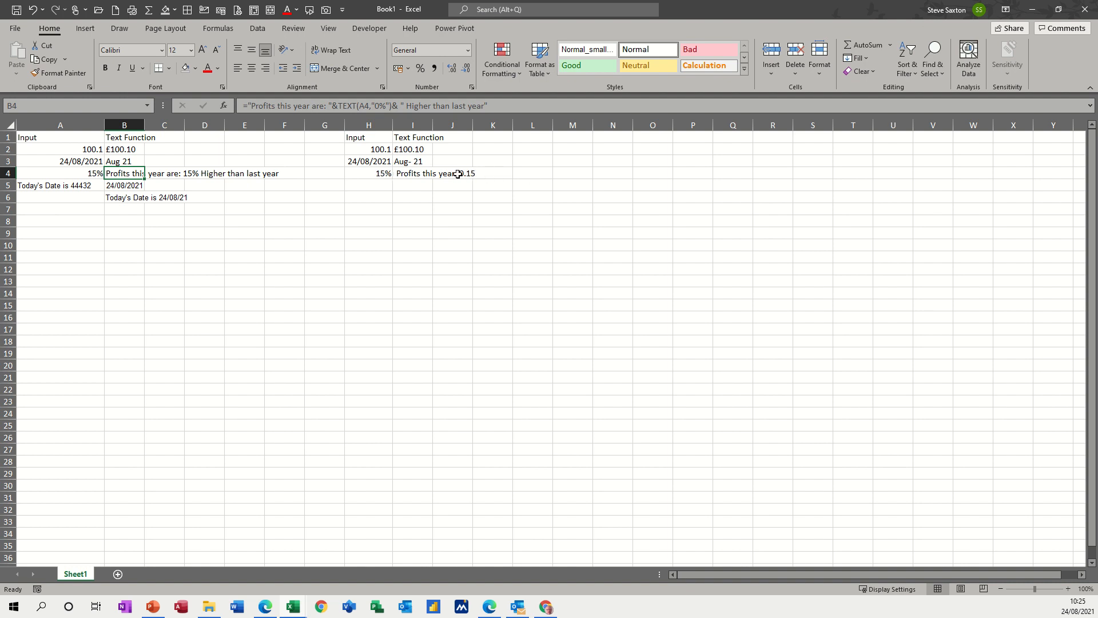
left_click(416, 175)
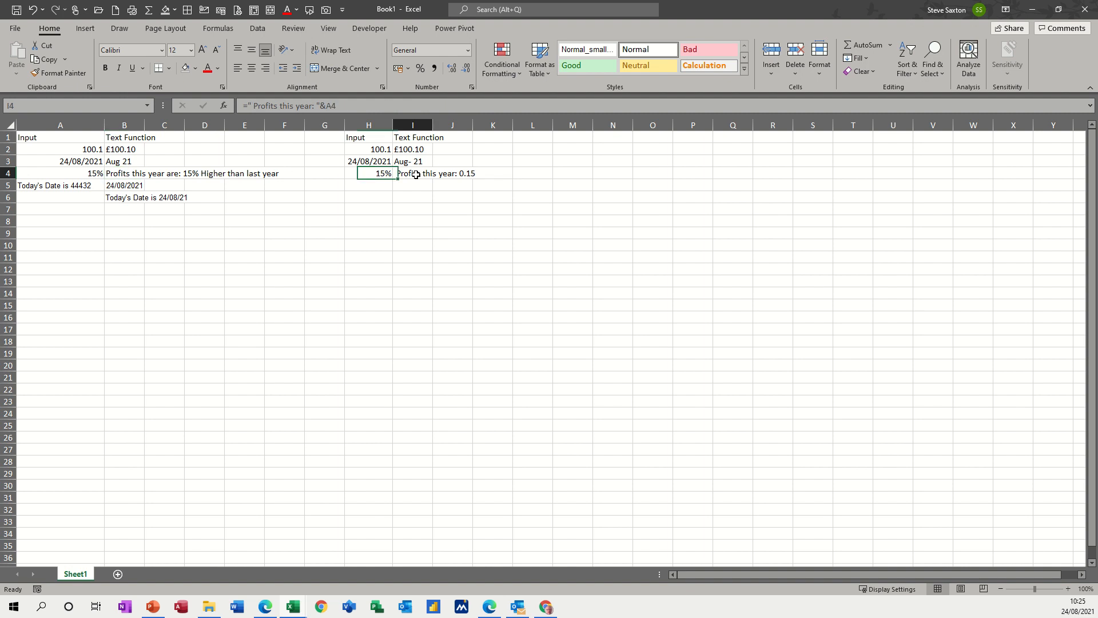
left_click(329, 108)
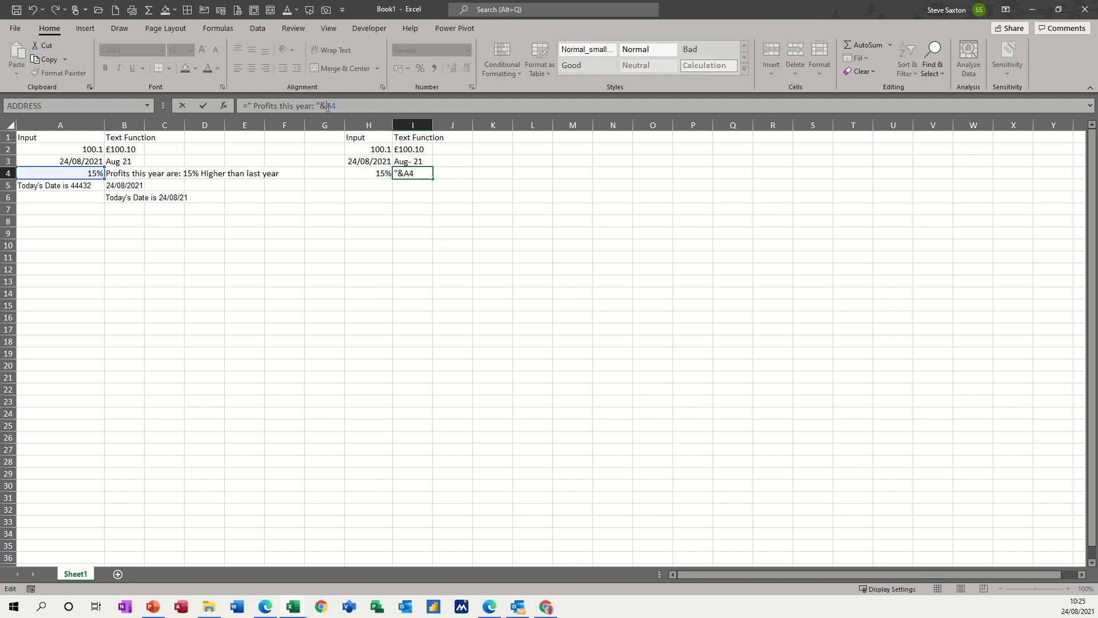
type("text(A4")
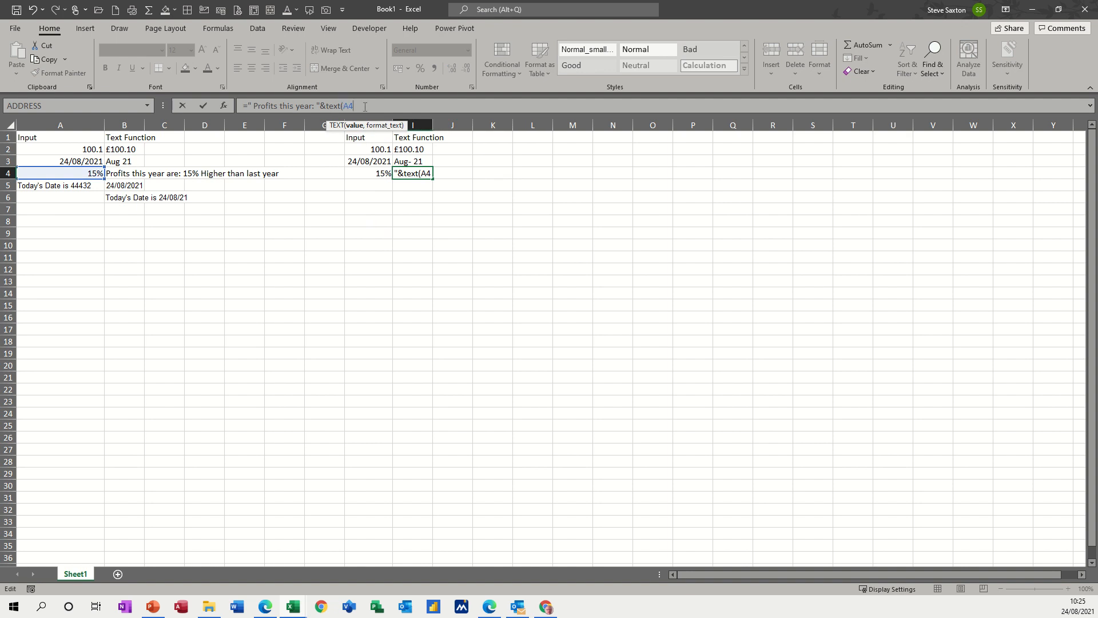
type(",\"0%\")")
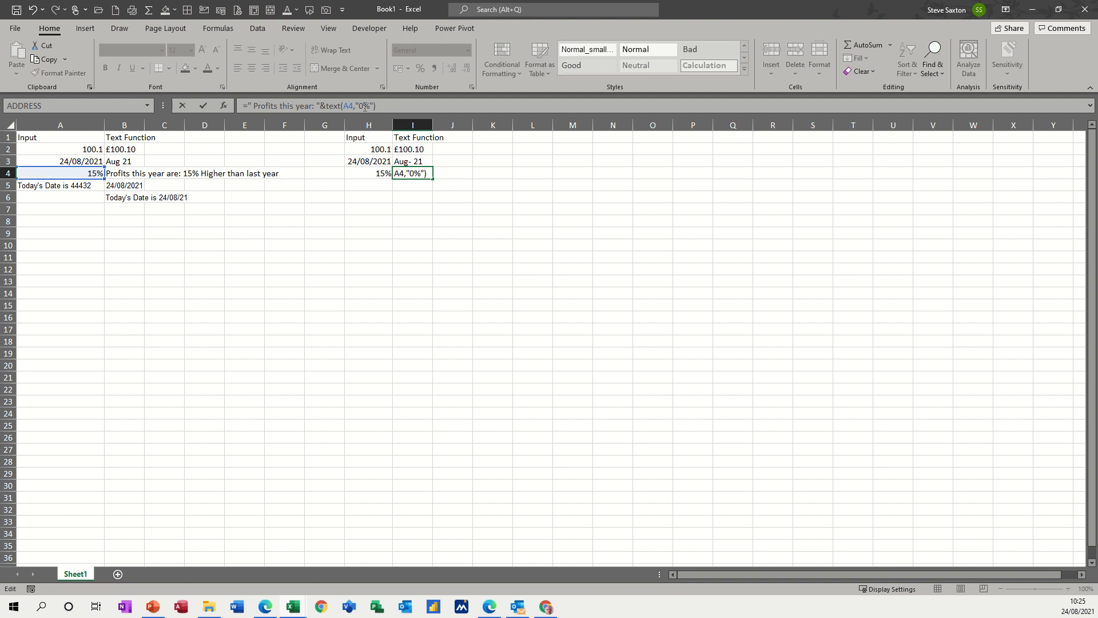
left_click(204, 106)
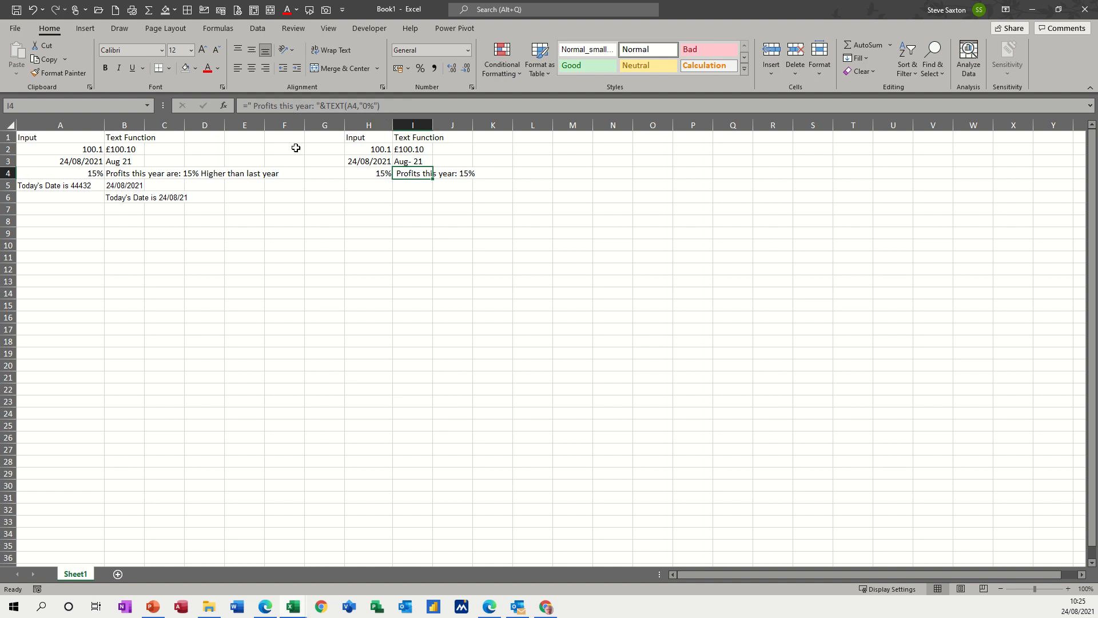
Append & " Higher than last year" to the end of the I4 formula, following the sample in B4.
left_click(121, 173)
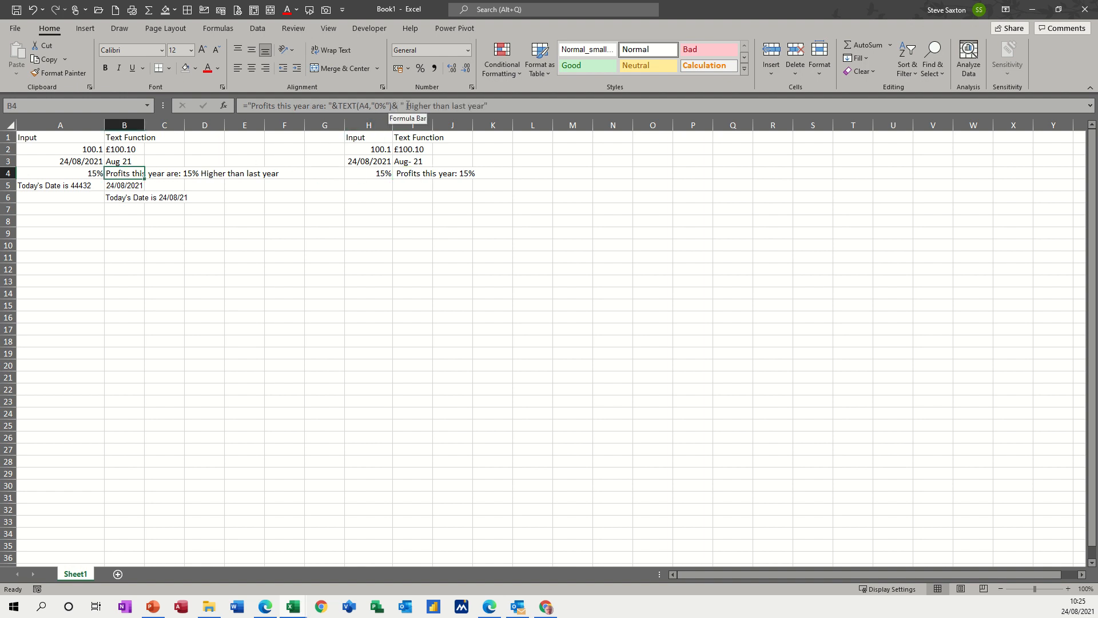
left_click(405, 172)
left_click(393, 106)
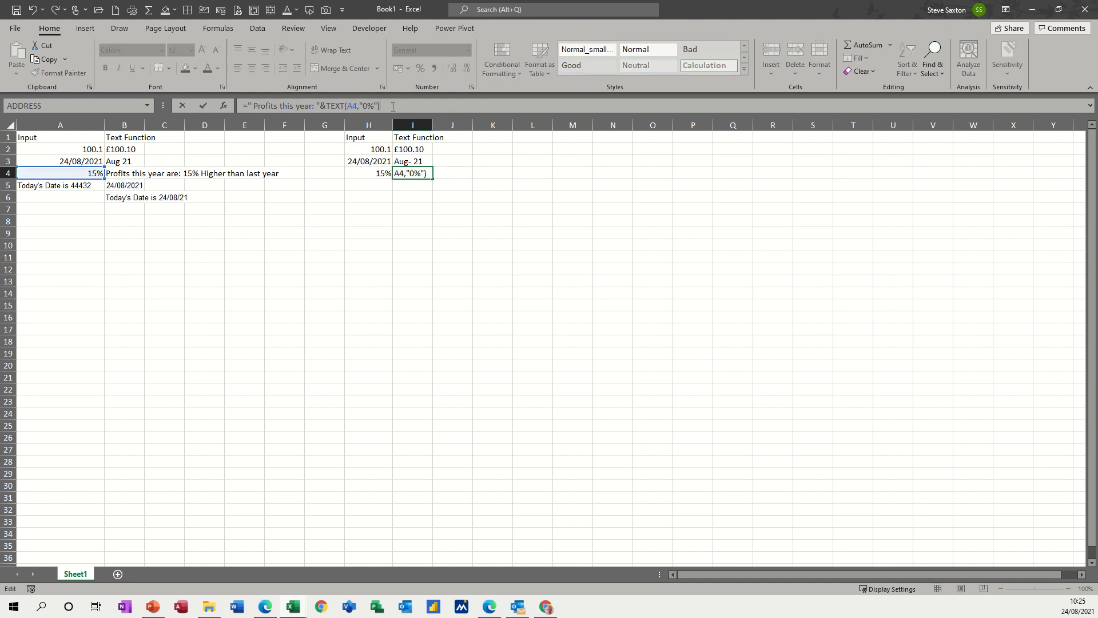
type("& \" Higher than last year")
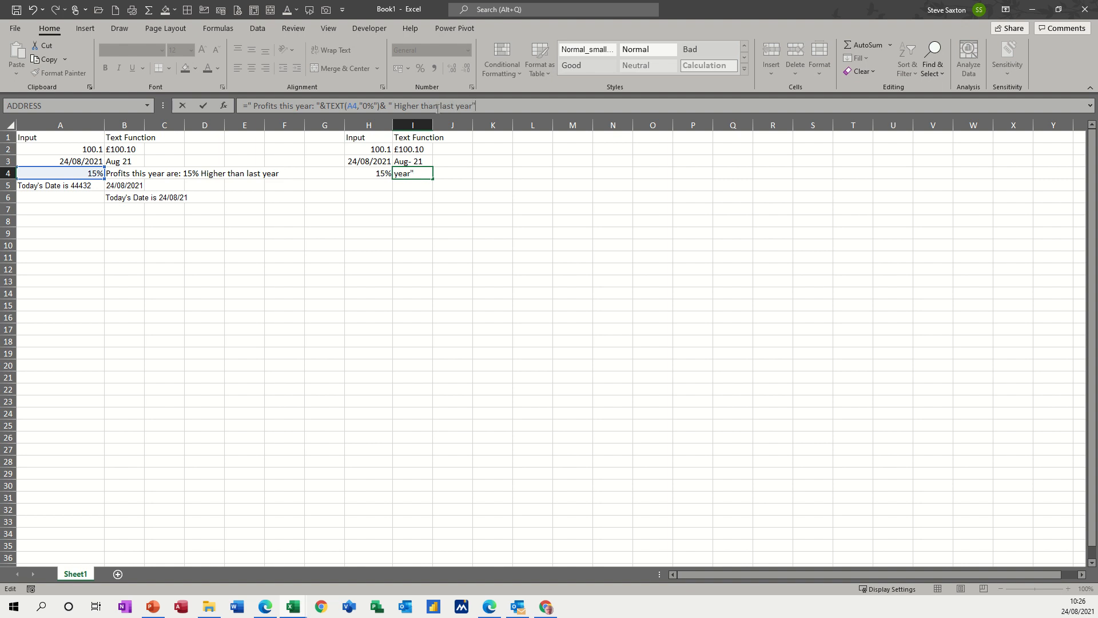
left_click(205, 105)
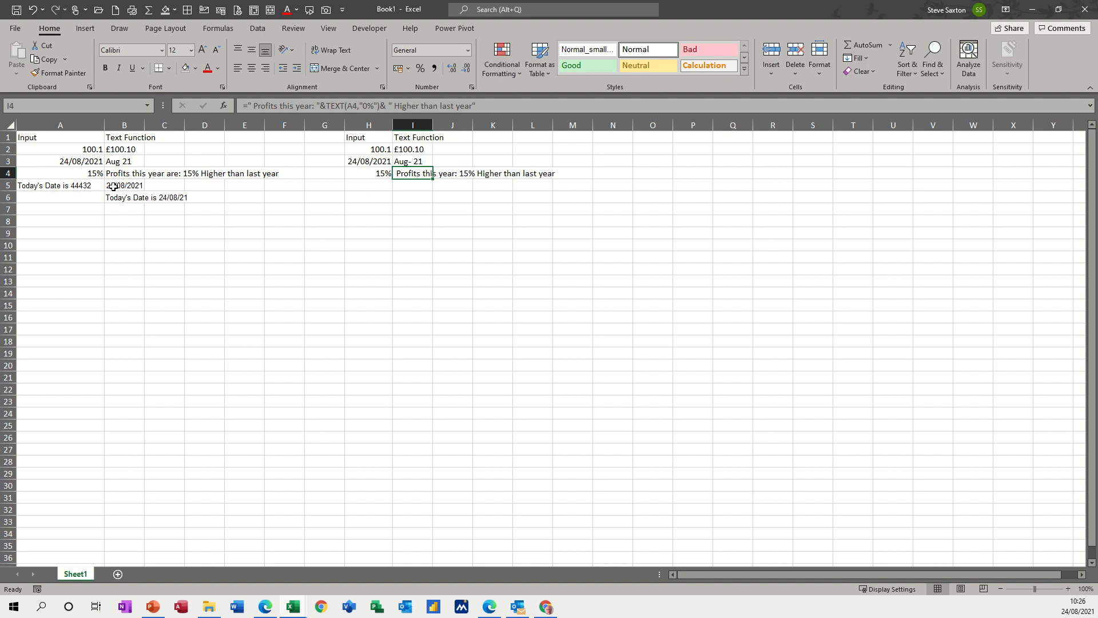
Enter today's date, 24/08/2021, as a fixed value in H5.
left_click(363, 187)
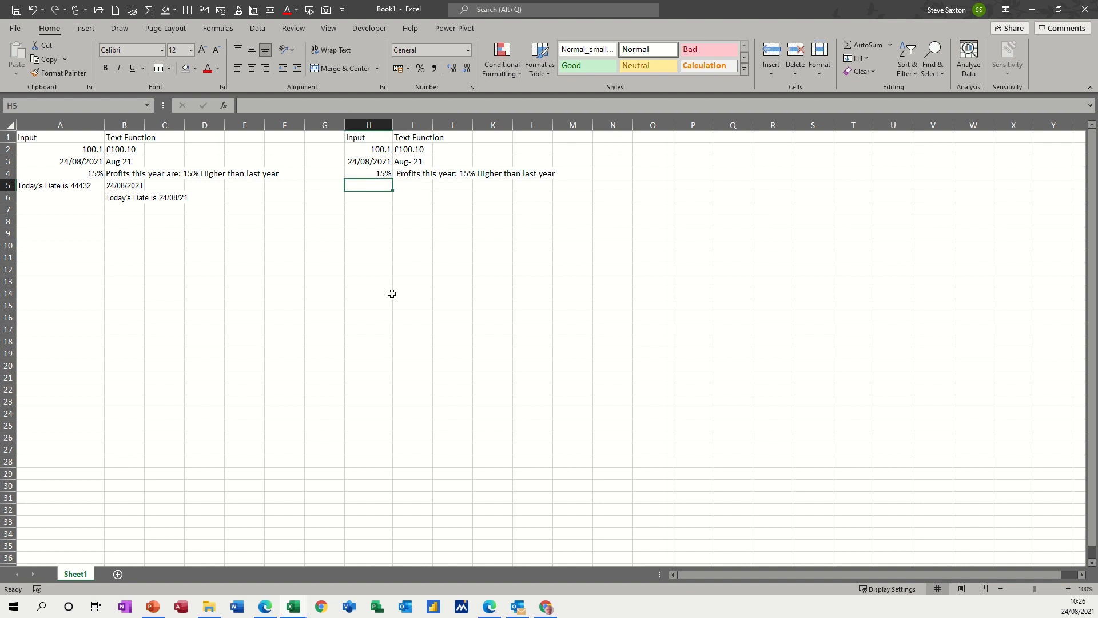
key("ctrl+semicolon")
key("Return")
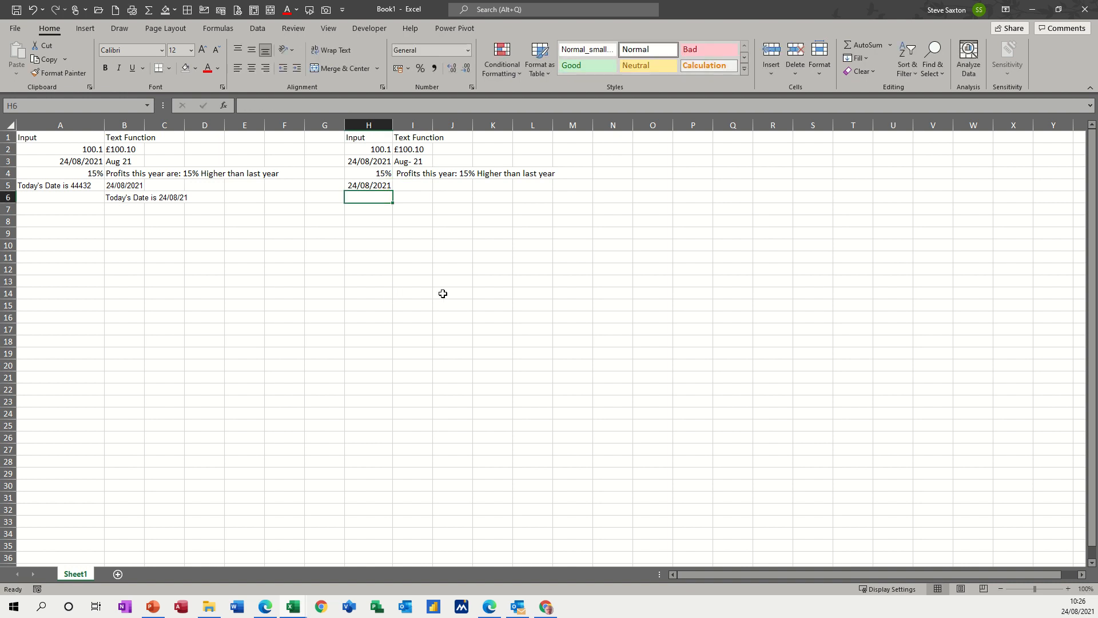
Enter ="Today,s Dates is: "&B5 in I5 to join the label text with the unformatted date.
left_click(409, 186)
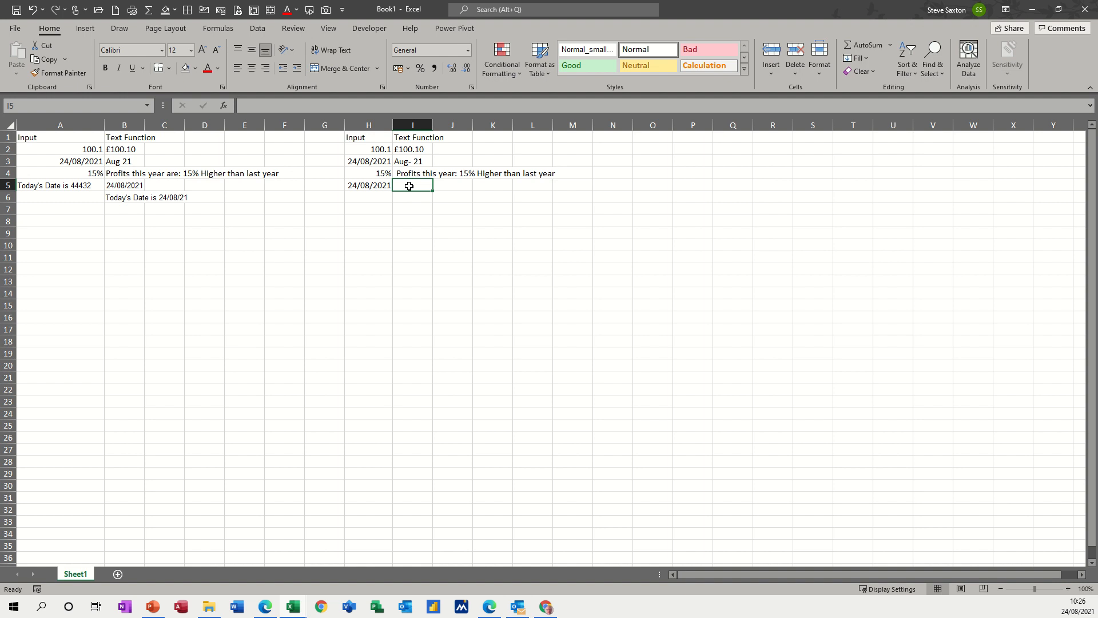
type("=")
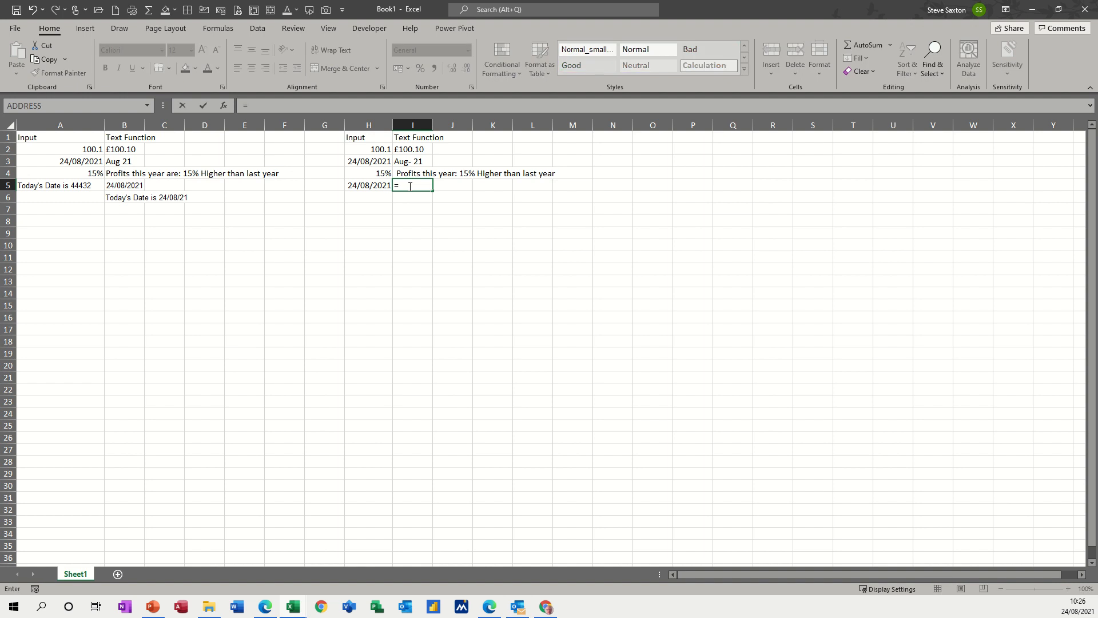
type("\"Today,s Dates is")
type(": \"&")
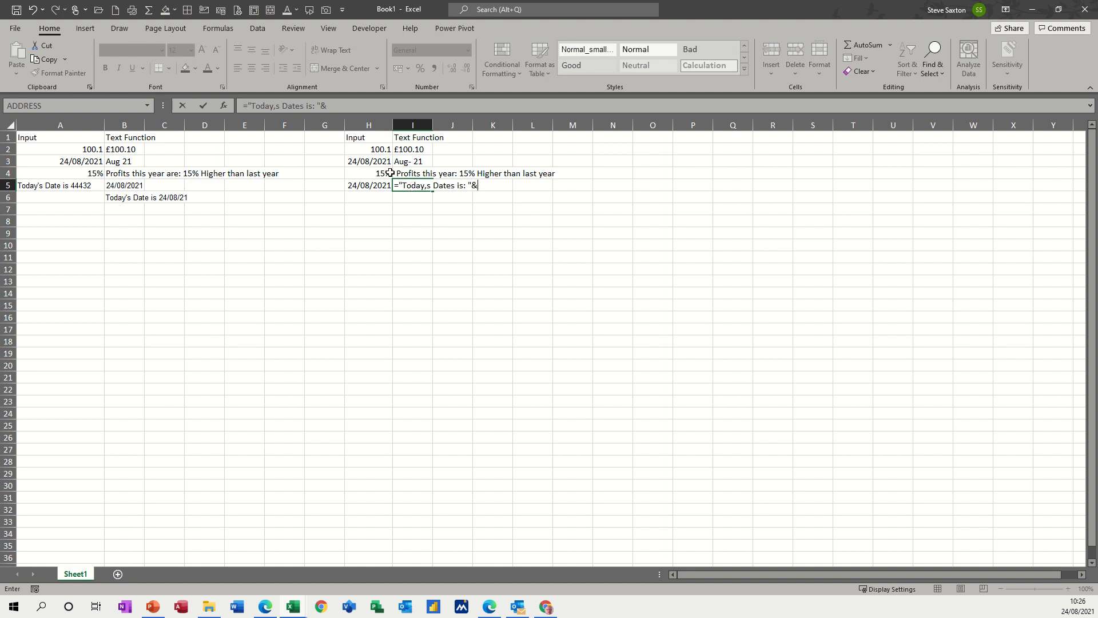
left_click(125, 184)
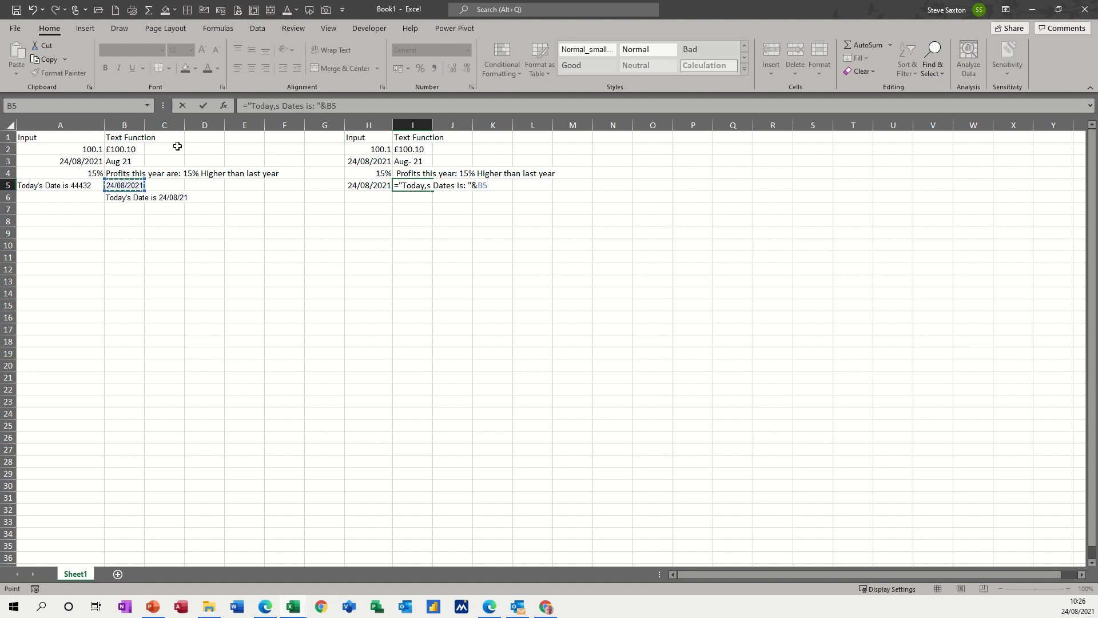
left_click(203, 106)
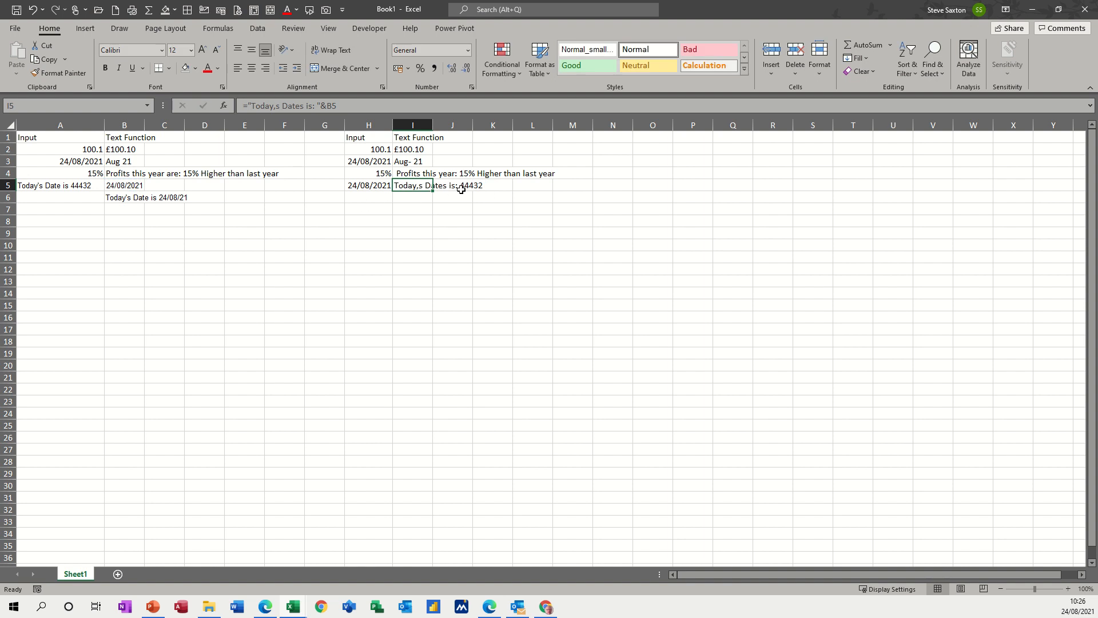
Wrap the B5 reference in the I5 formula in a TEXT function with the format "dd/mm/yyyy".
left_click(326, 107)
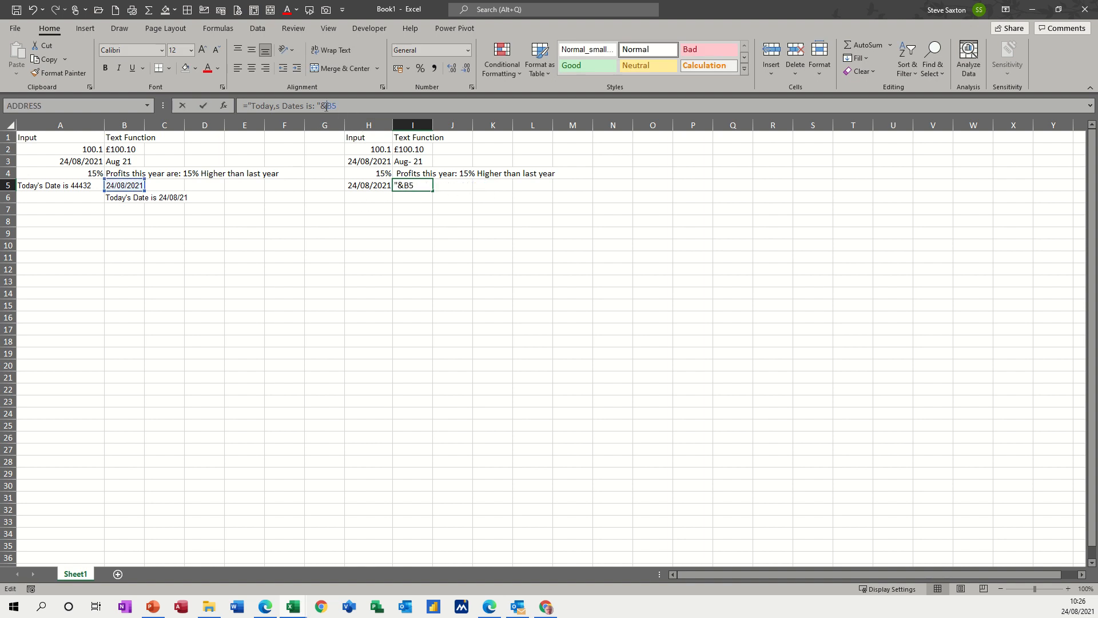
type("text(")
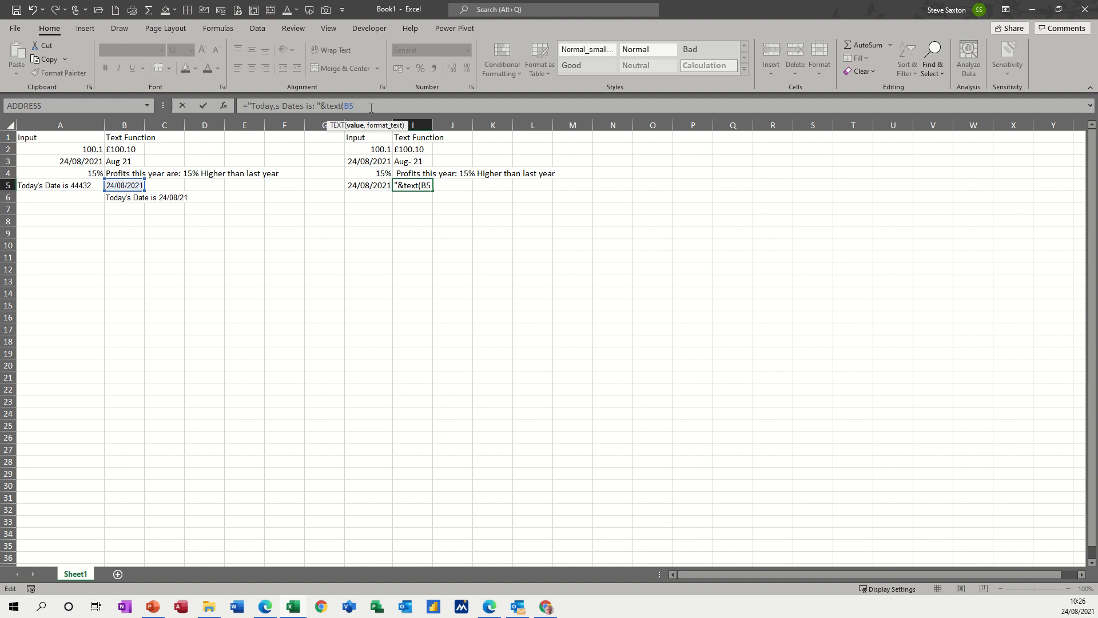
type(",\"dd/mm/yy")
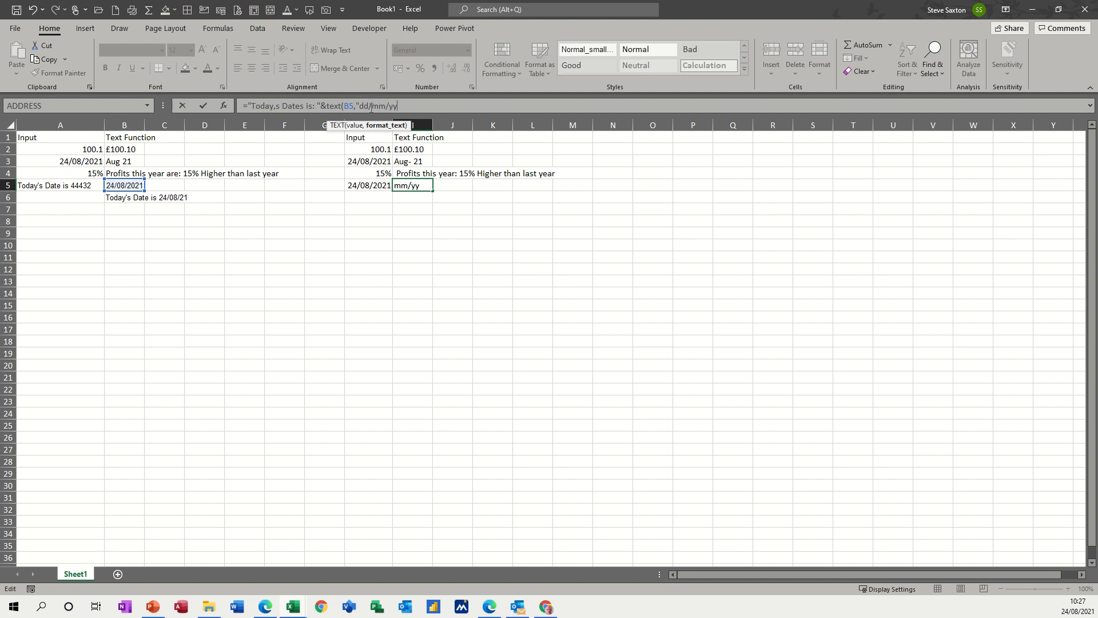
type("yy\")")
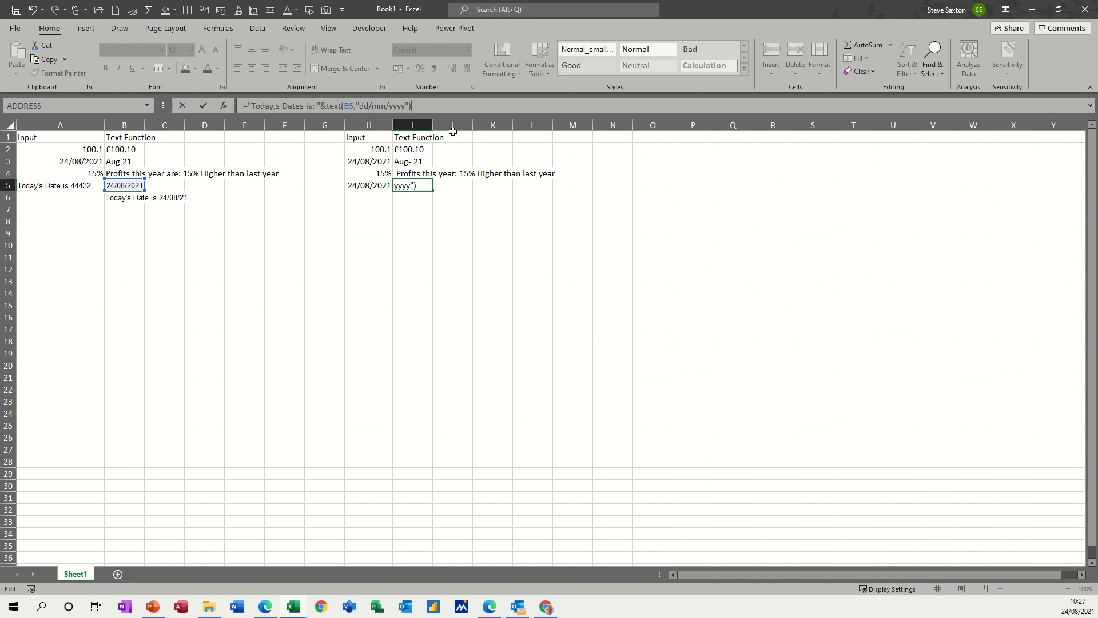
left_click(204, 106)
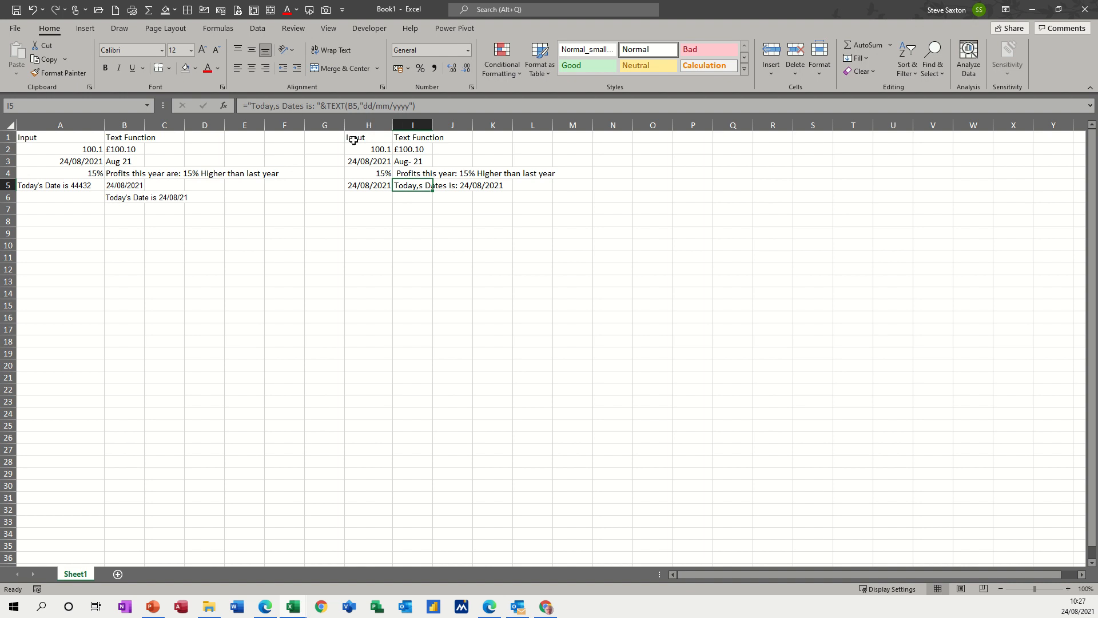
Correct the label text in the I5 formula so that it reads "Today Date is: ".
left_click(303, 107)
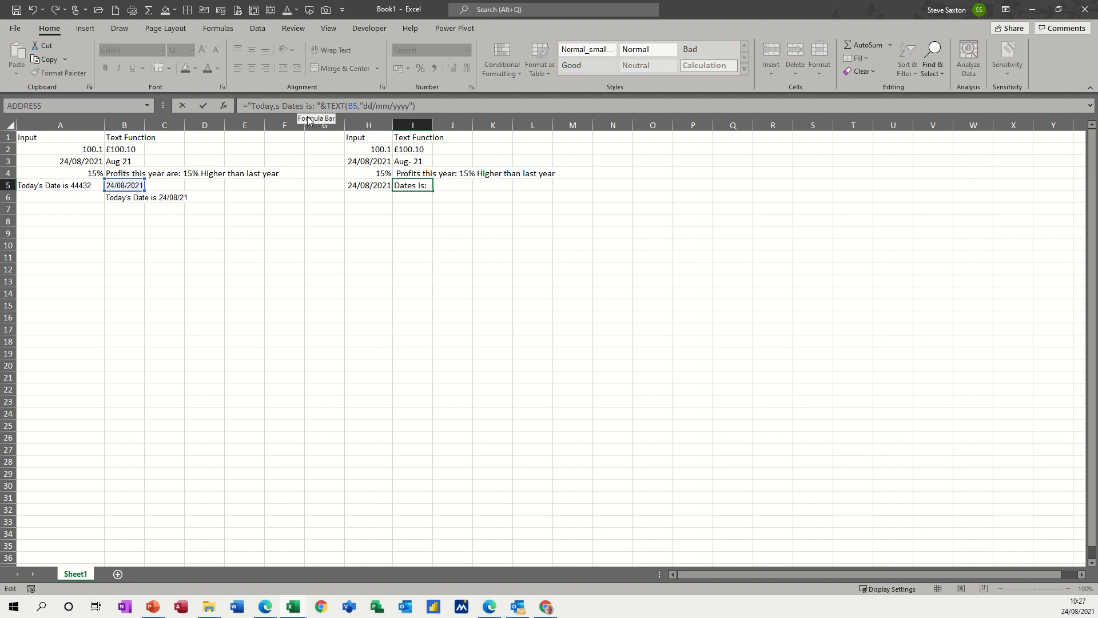
key("BackSpace")
key("Return")
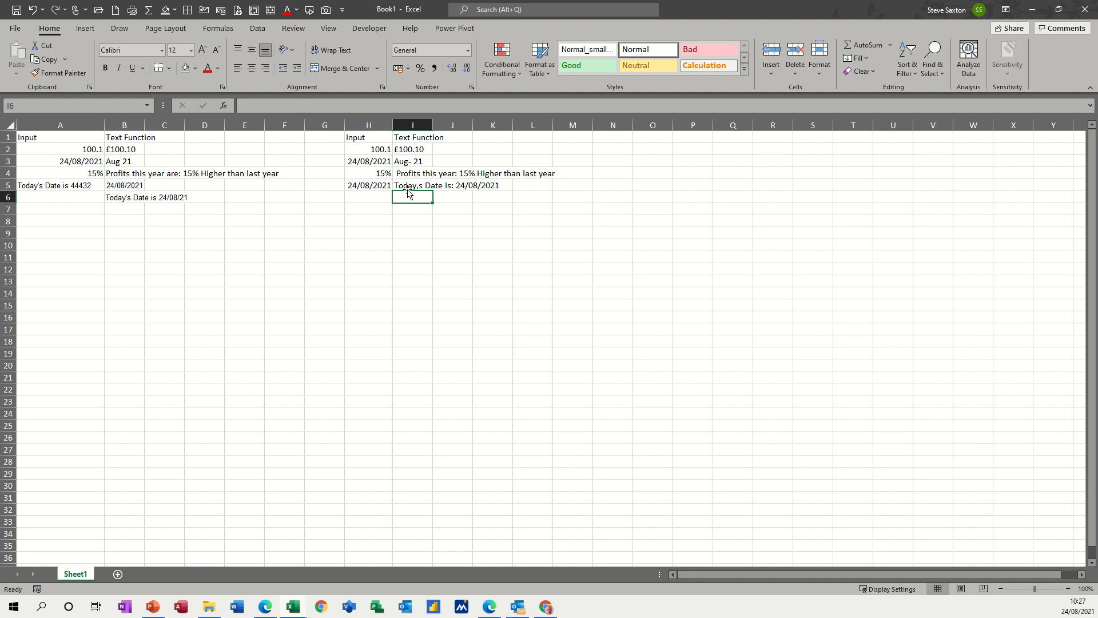
left_click(410, 187)
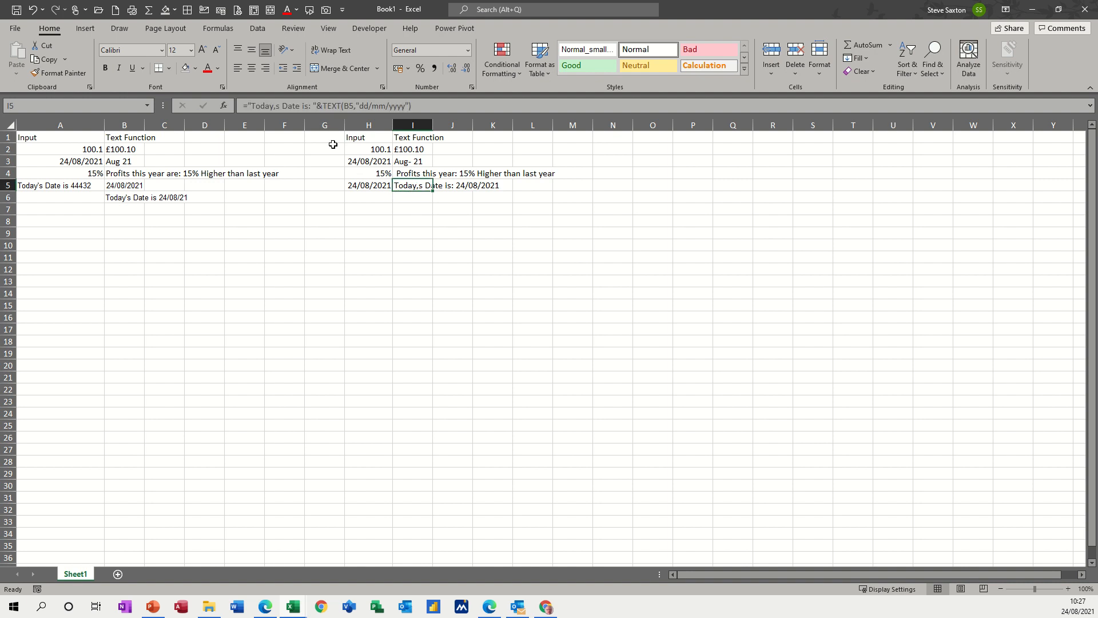
left_click(277, 107)
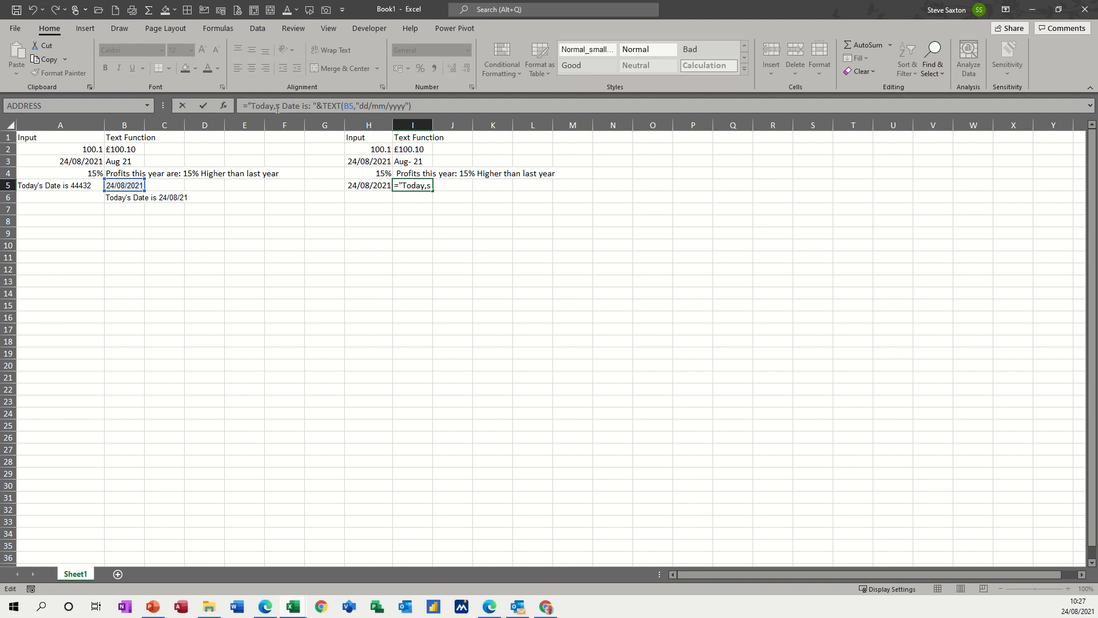
key("BackSpace")
key("BackSpace")
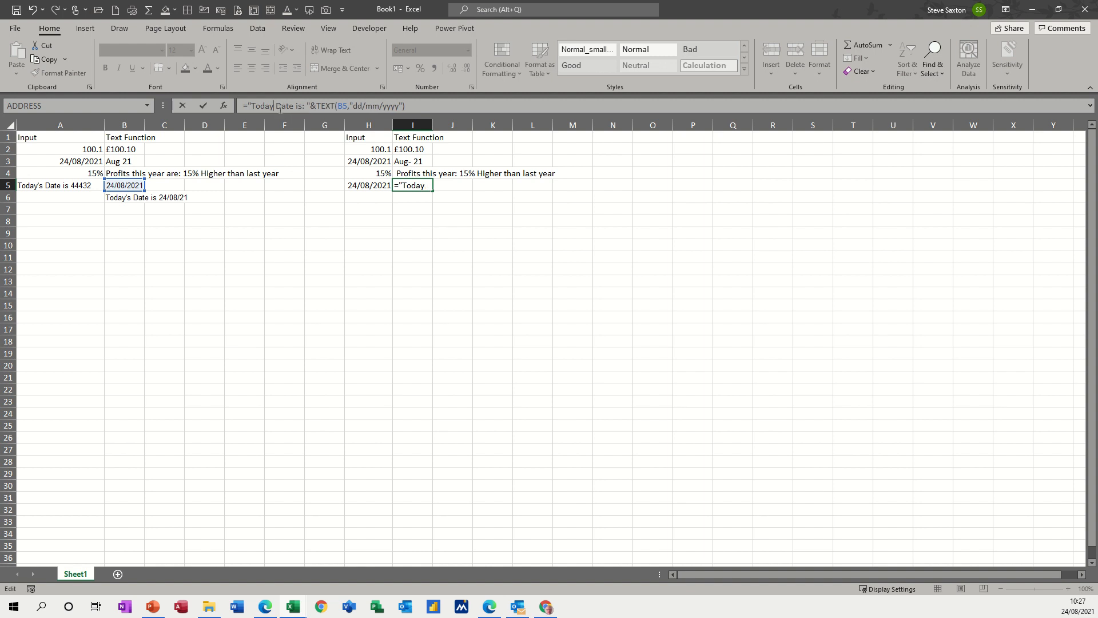
left_click(203, 106)
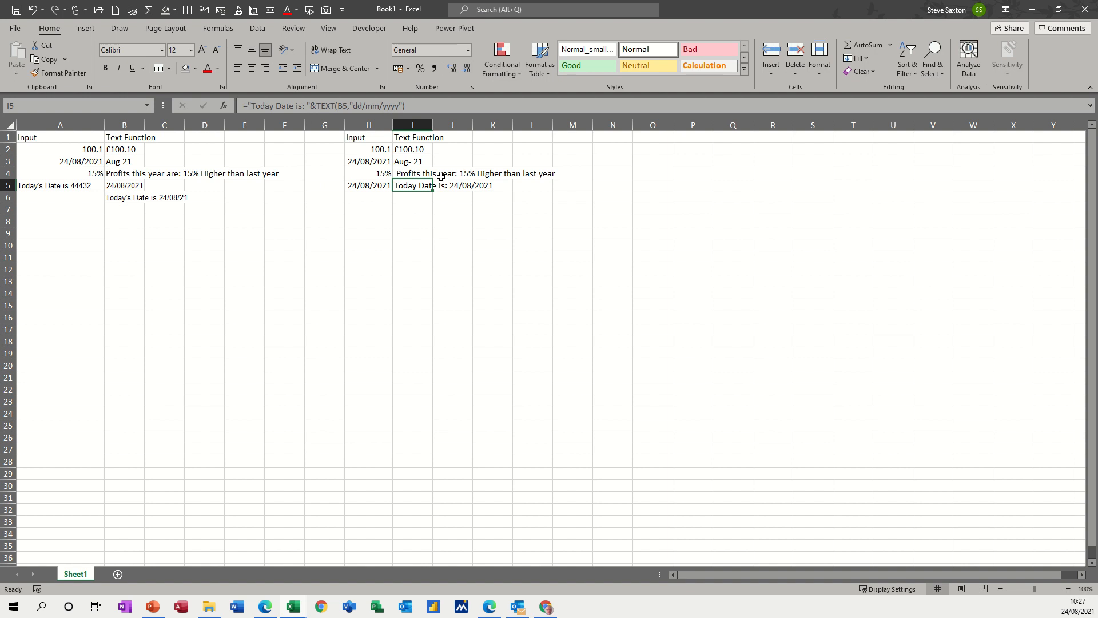
Review the finished TEXT formulas in I2 to I5, along with the H4 input and the sample date sentence in A5.
left_click(374, 150)
left_click(405, 150)
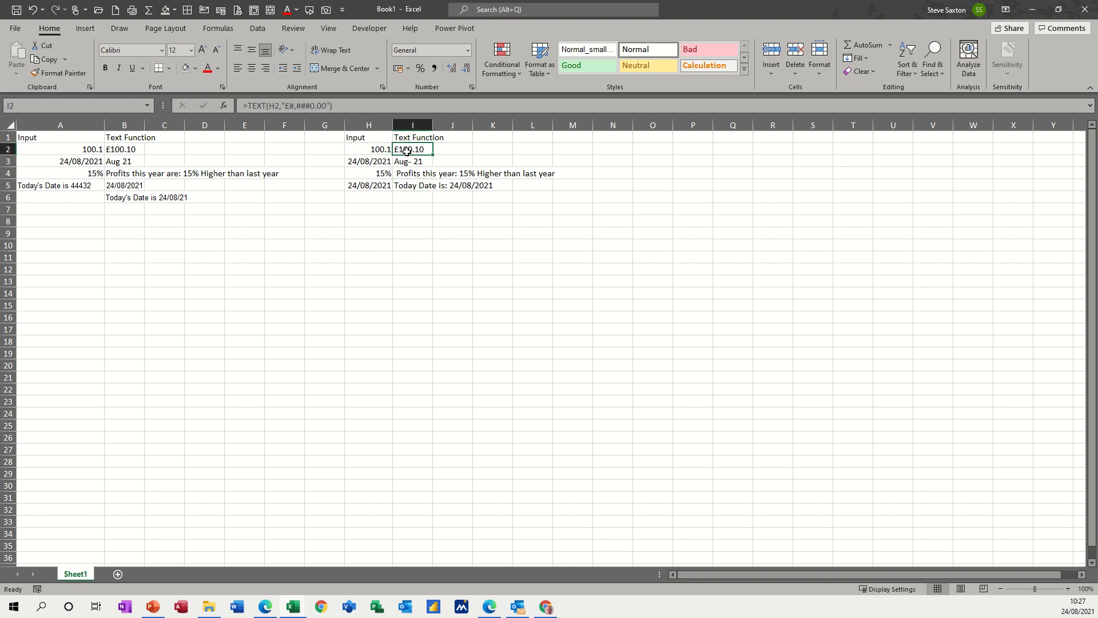
left_click(411, 159)
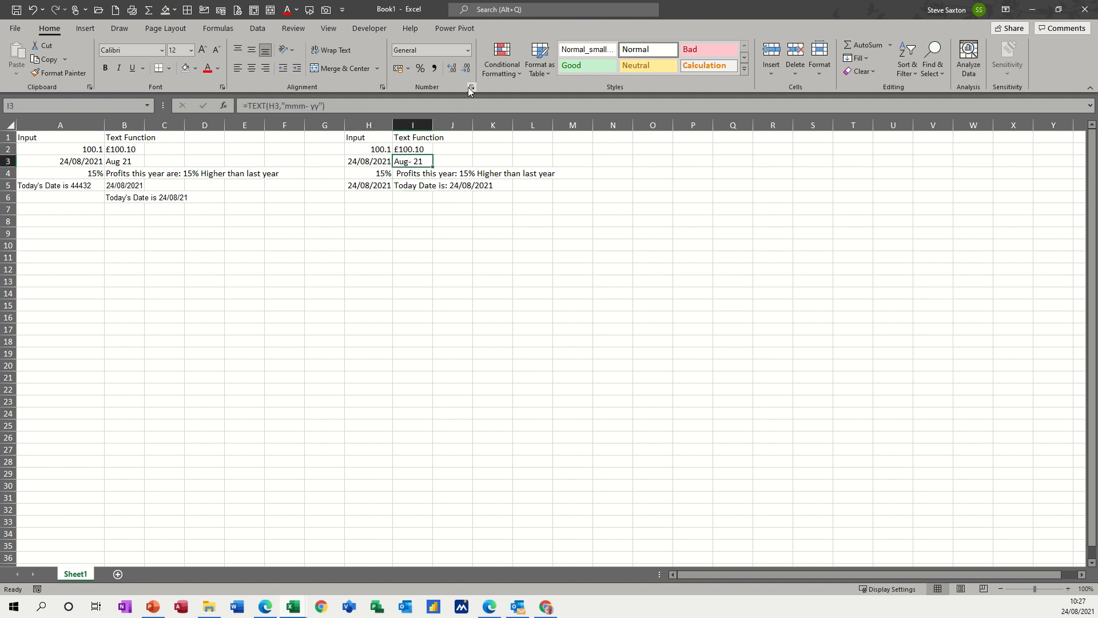
left_click(371, 175)
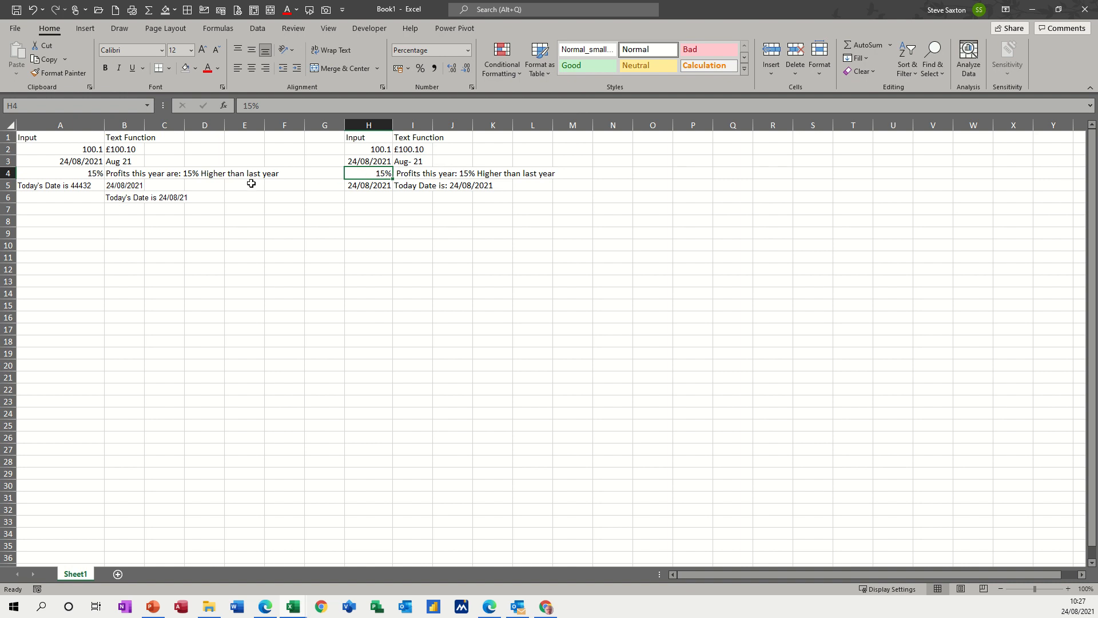
left_click(48, 186)
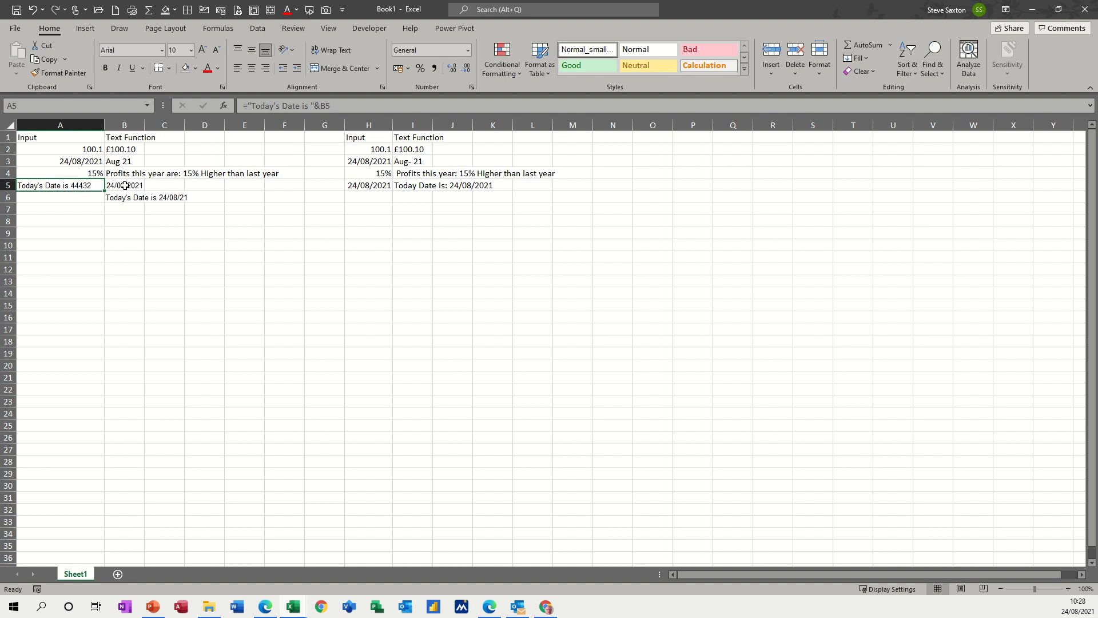
left_click(400, 174)
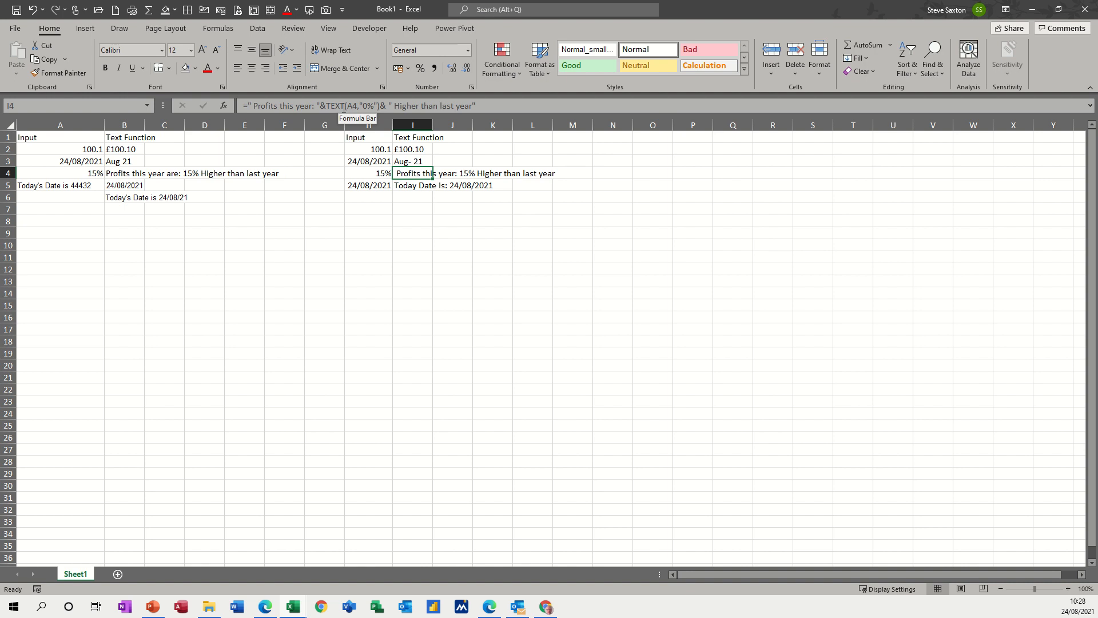
left_click(406, 184)
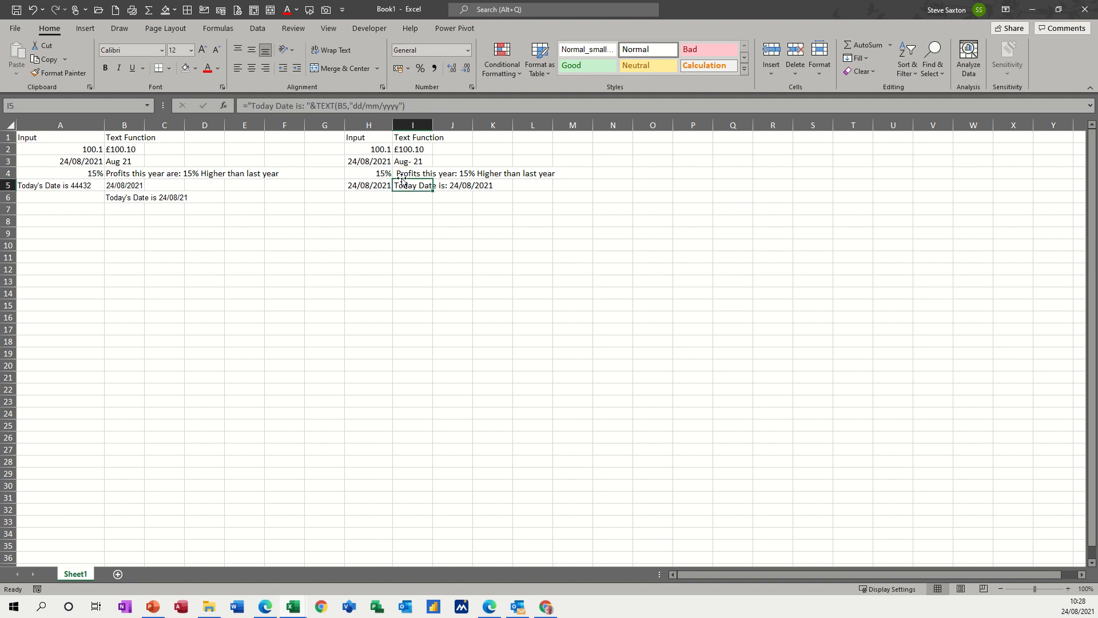